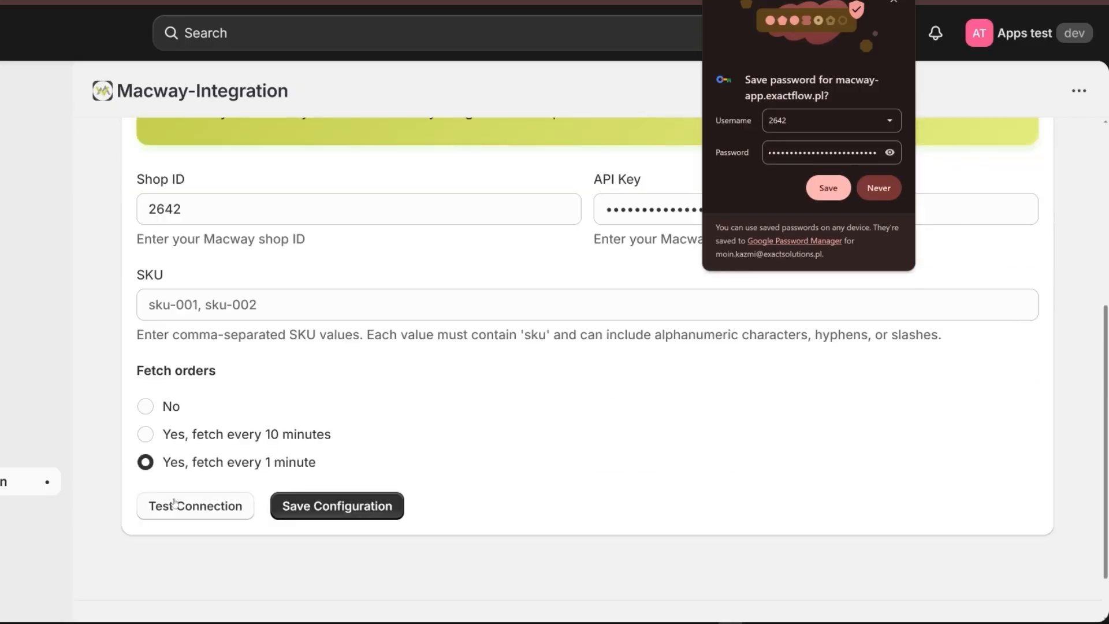
- Dismiss the save-password prompt and rerun the Macway connection test until it reports 'Connection test successful!'
click(175, 504)
scroll(404, 347, up, 2)
click(894, 3)
scroll(606, 277, down, 2)
click(218, 443)
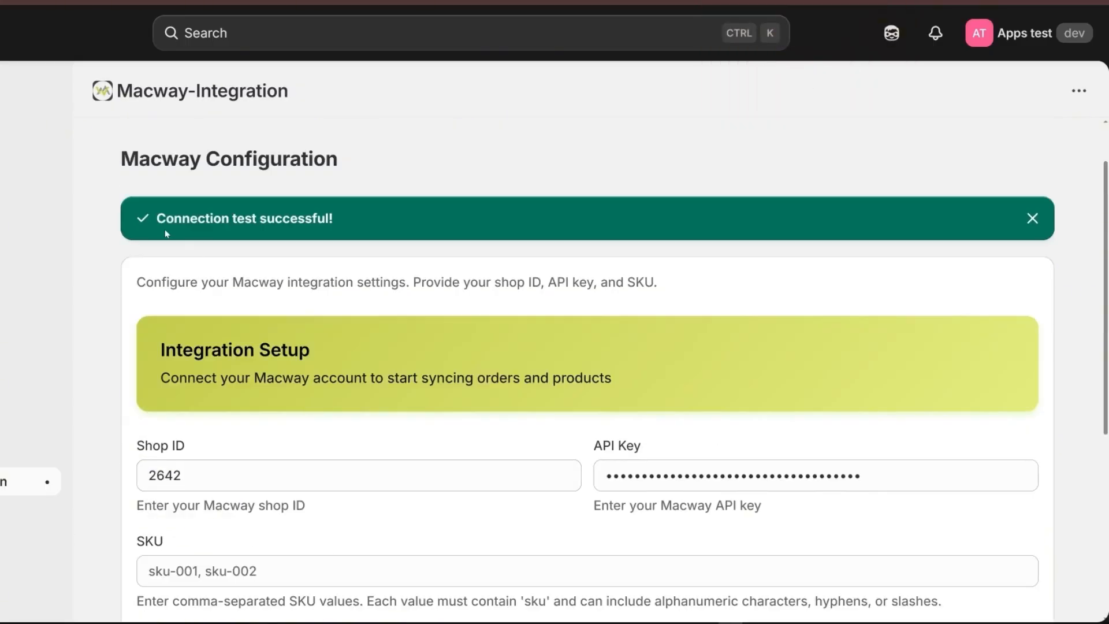
drag(157, 218, 370, 219)
scroll(370, 220, up, 2)
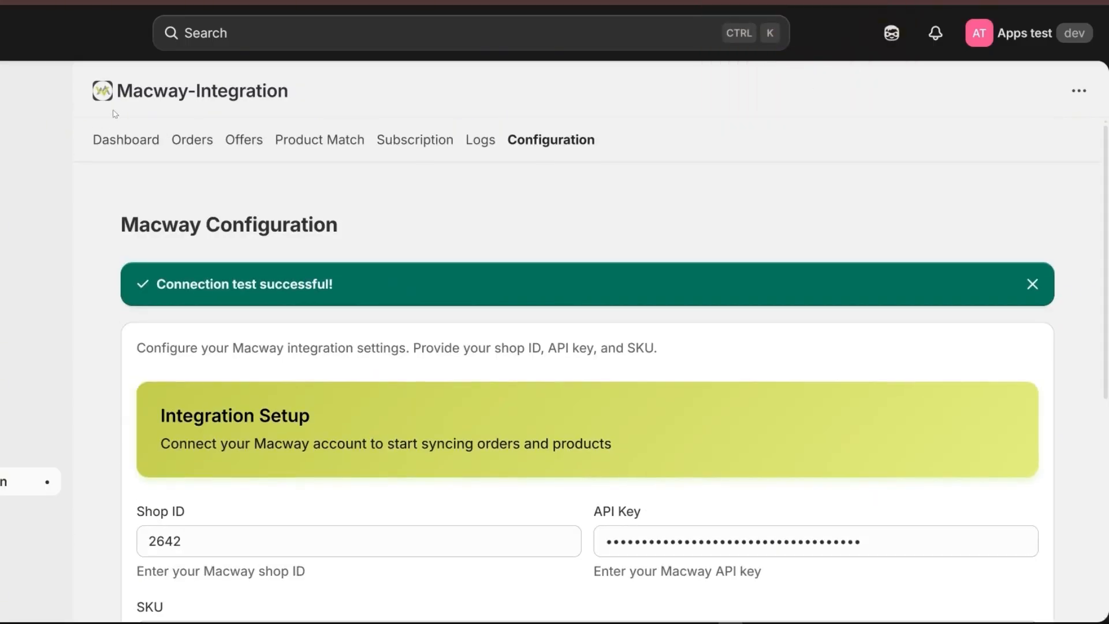
- Sync the Macway orders so 59 orders appear in the Orders list
click(193, 139)
scroll(485, 255, down, 1)
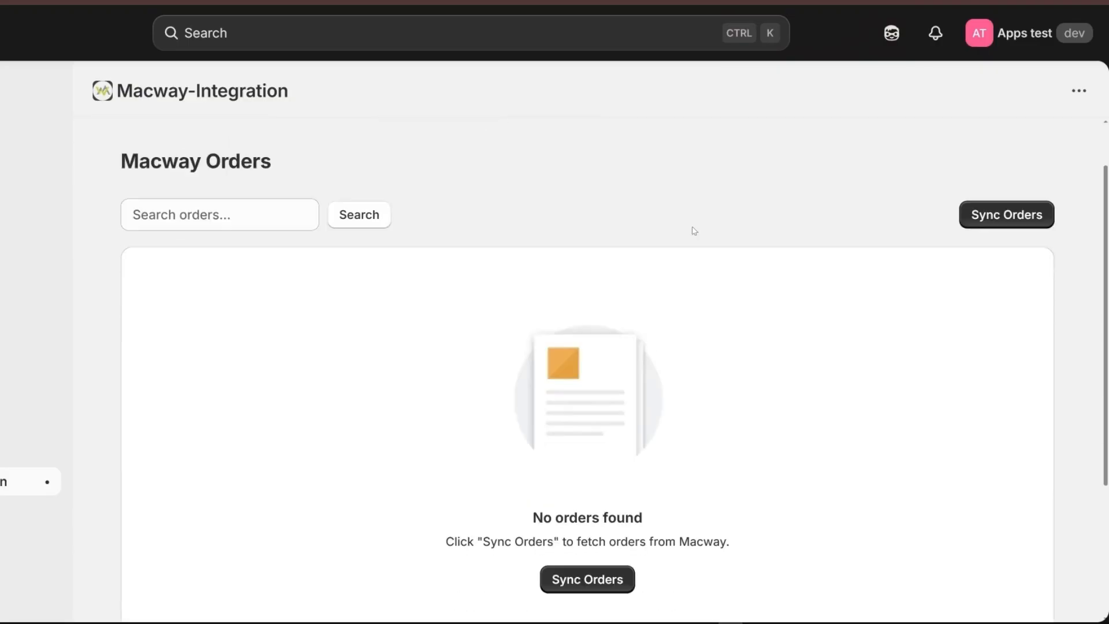
click(1008, 219)
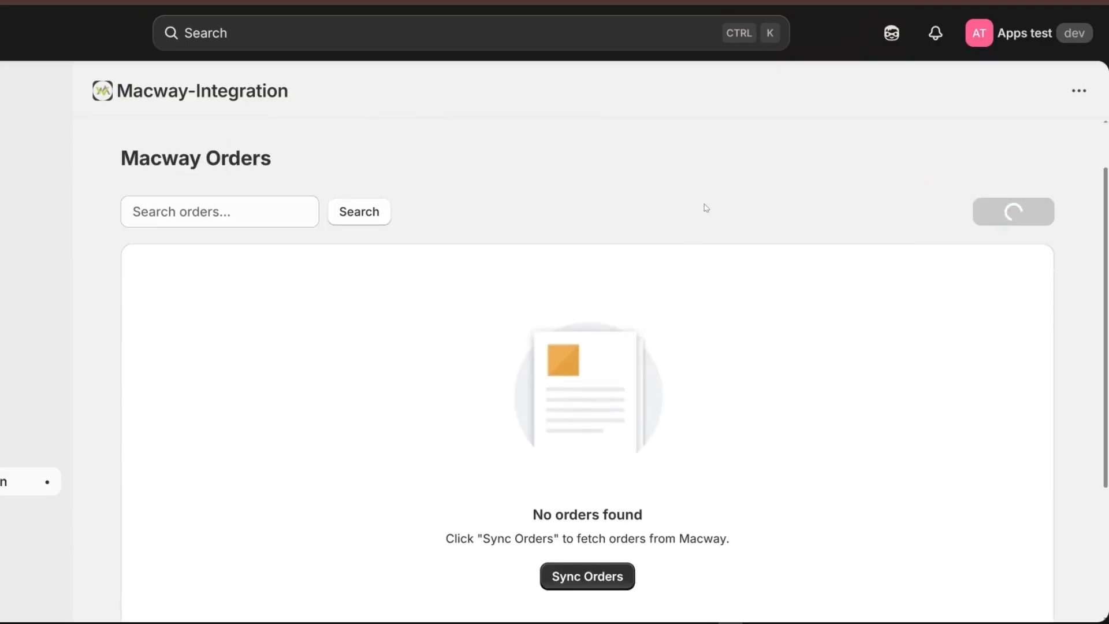
scroll(612, 193, up, 1)
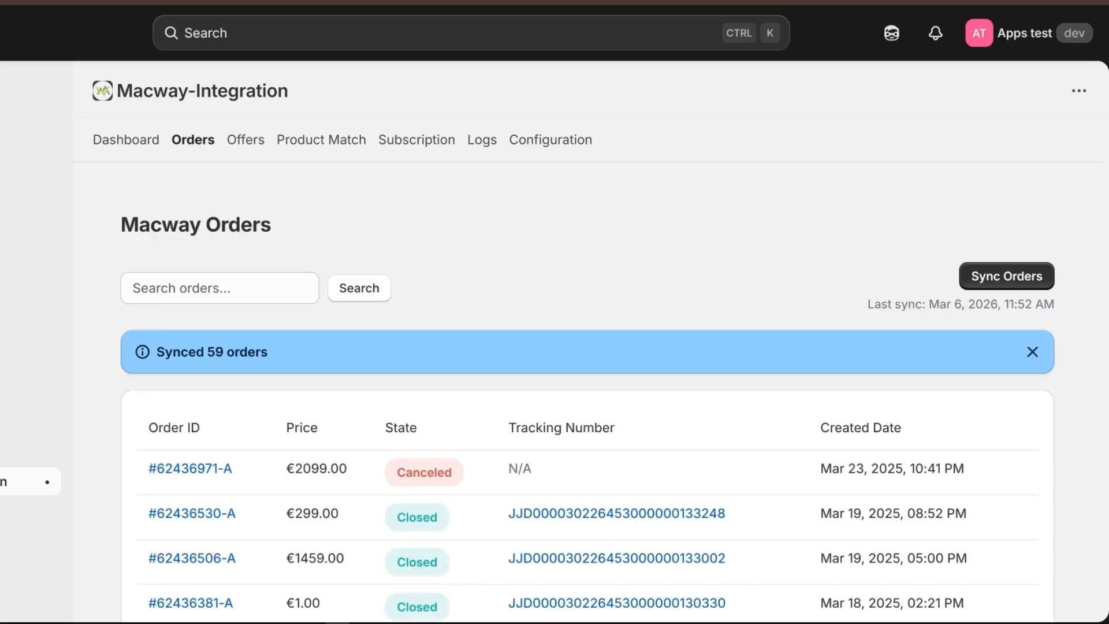
scroll(547, 315, down, 4)
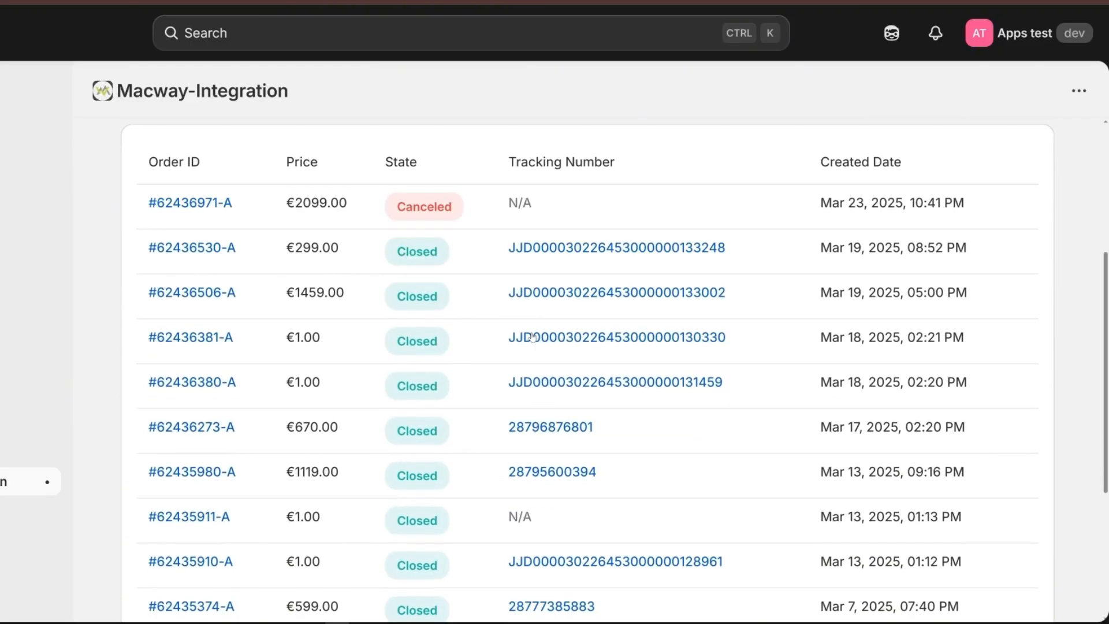
scroll(519, 263, down, 1)
scroll(520, 263, up, 3)
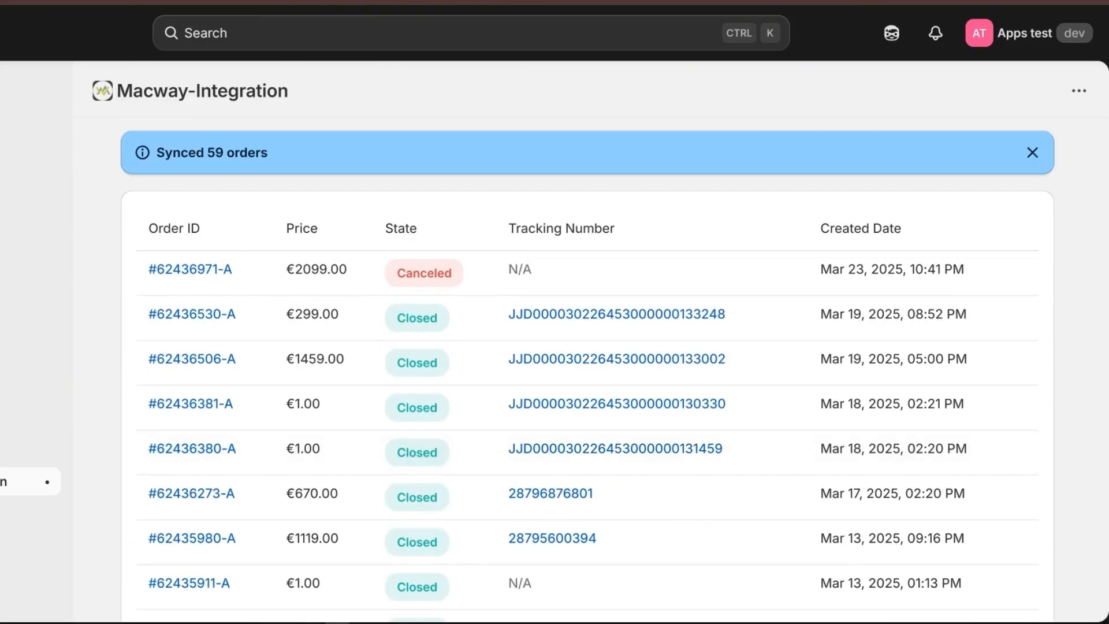
scroll(375, 344, up, 1)
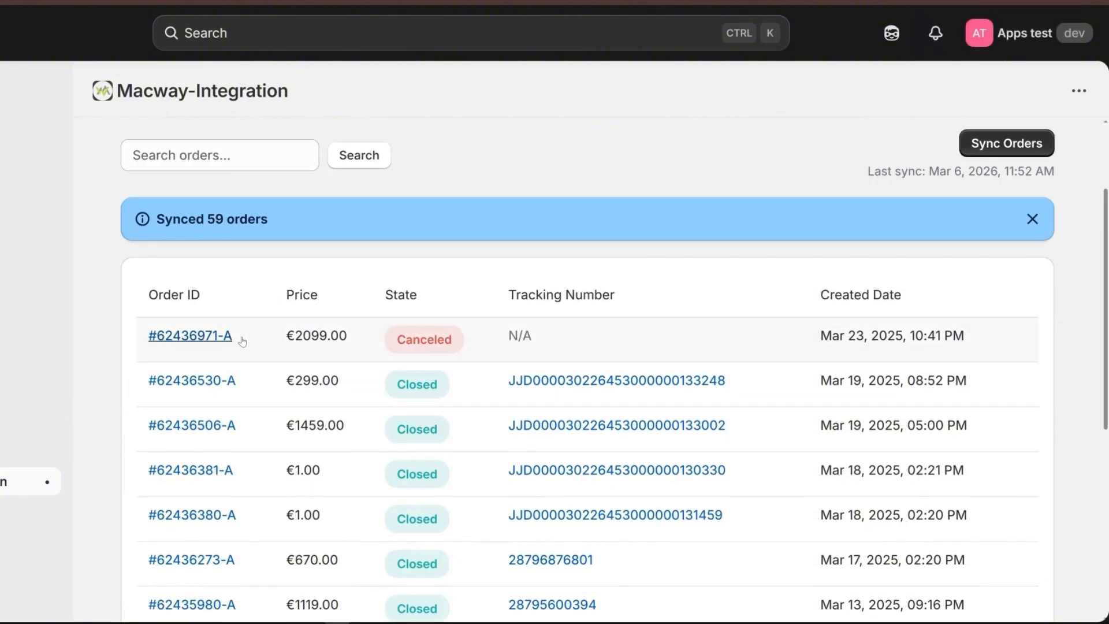
- Copy the order number of the canceled MacBook Pro order from its details
click(205, 332)
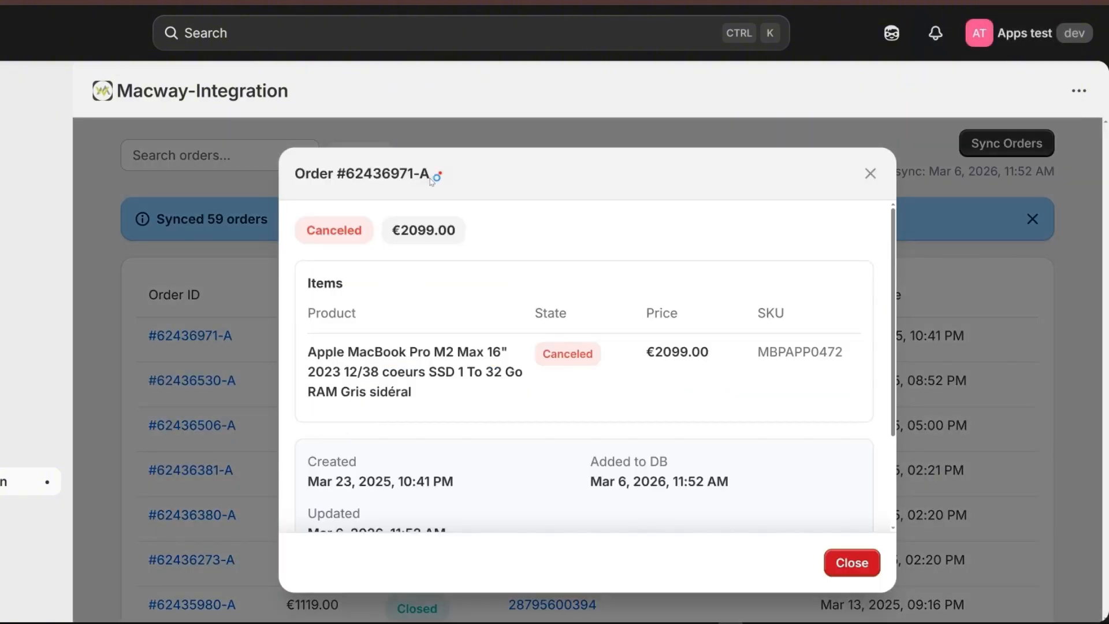
drag(436, 173, 349, 198)
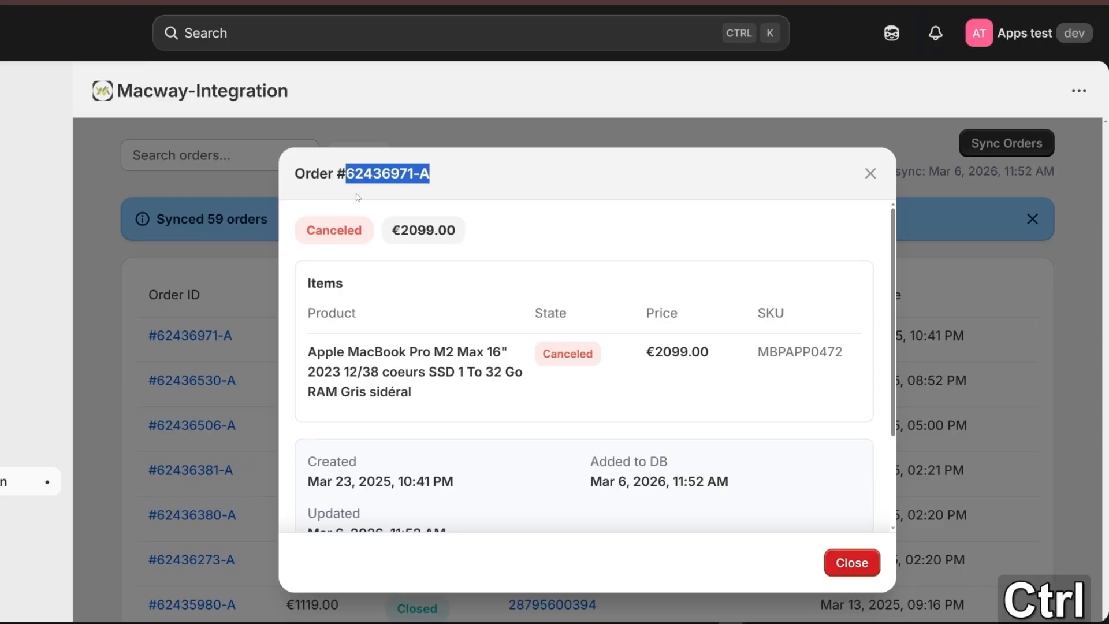
key(ctrl+c)
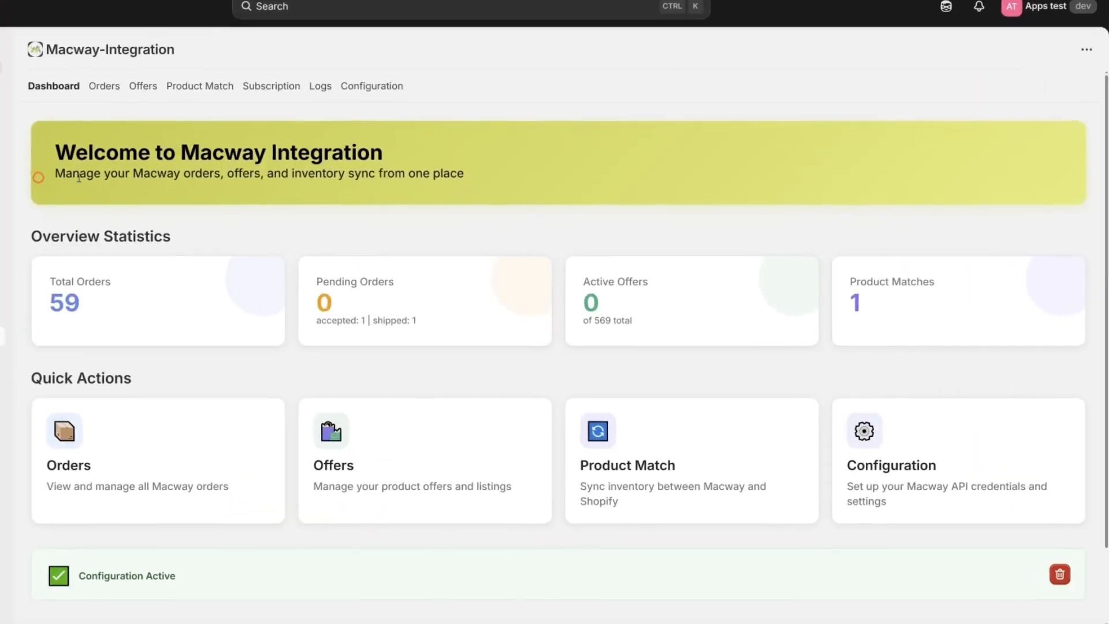
drag(79, 178, 490, 177)
click(490, 177)
drag(21, 239, 200, 241)
drag(42, 276, 127, 310)
click(120, 308)
drag(312, 276, 461, 320)
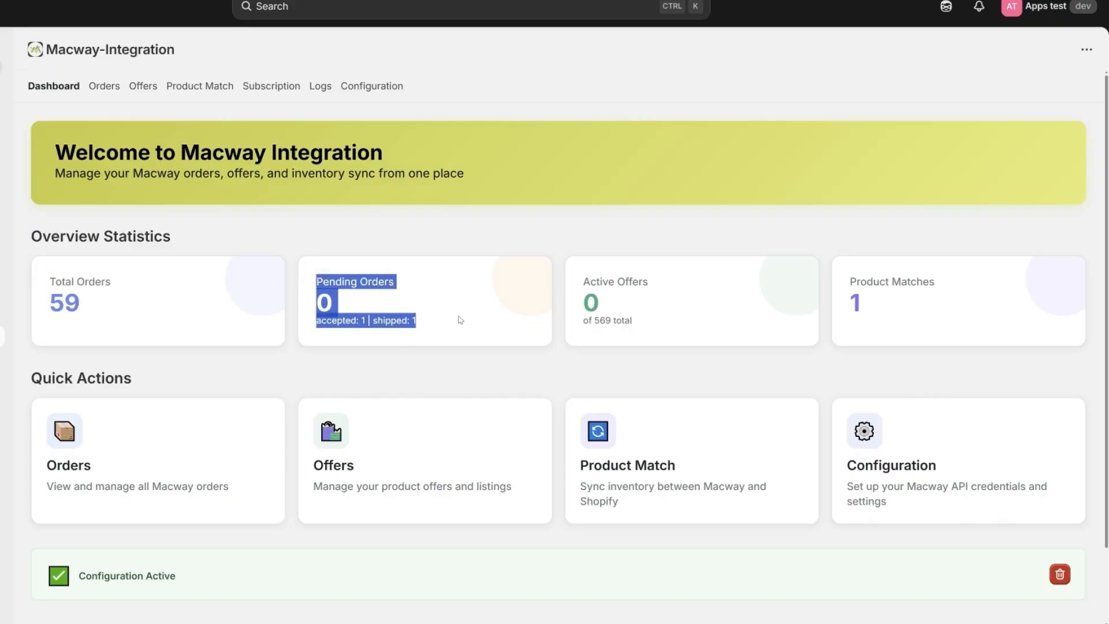
click(492, 321)
drag(583, 279, 661, 328)
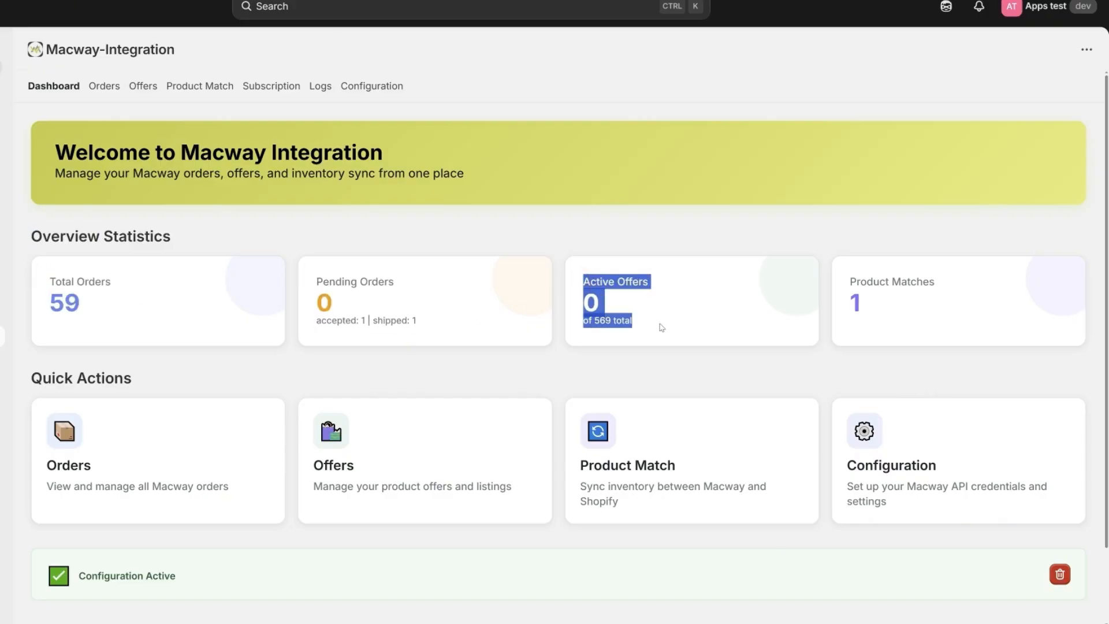
click(670, 327)
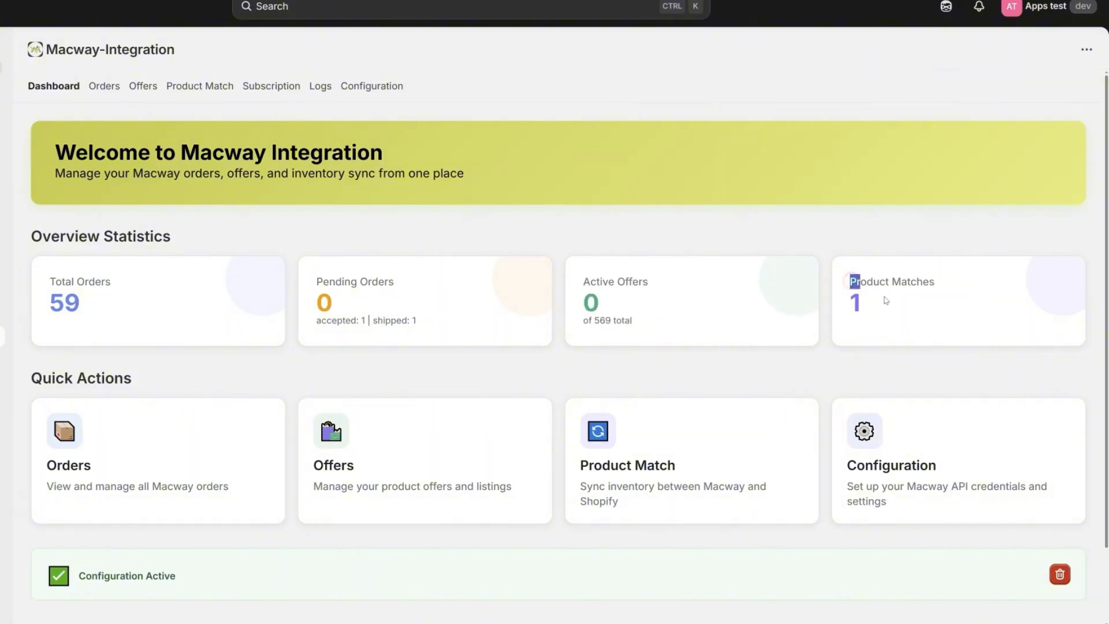
drag(851, 279, 947, 315)
click(963, 314)
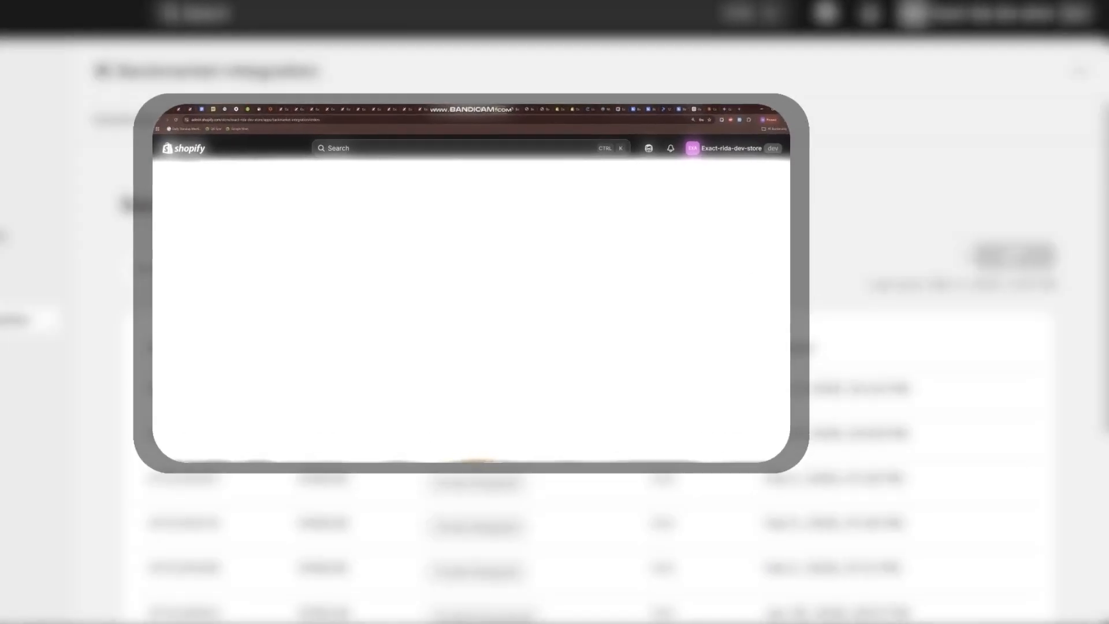
- Scroll through the Back Market orders list to review the 4 synced orders
scroll(692, 301, down, 5)
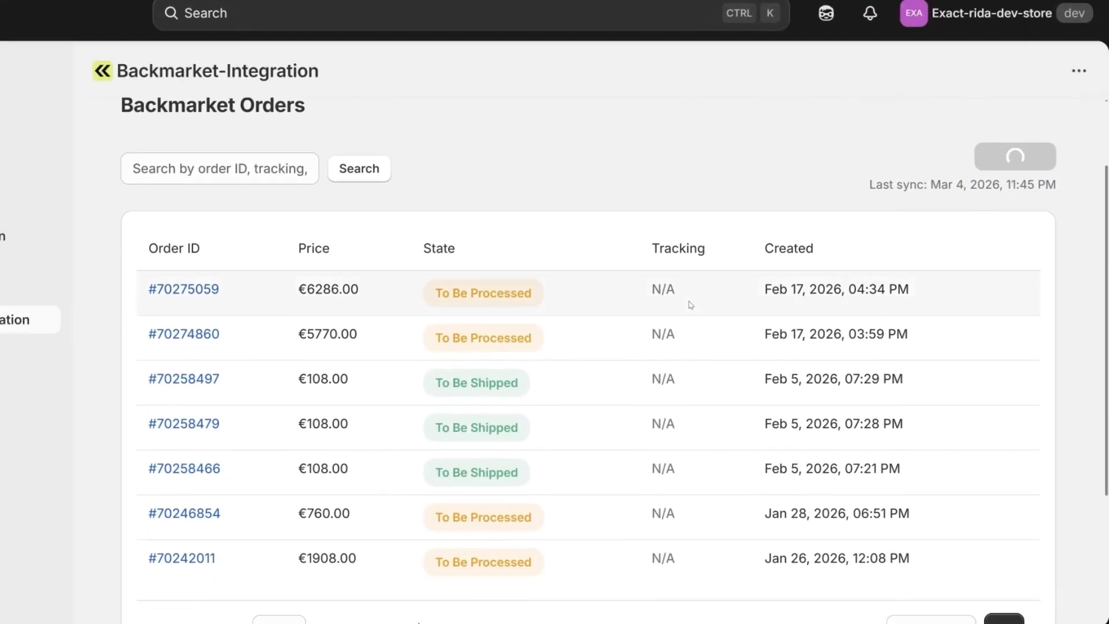
scroll(690, 307, down, 2)
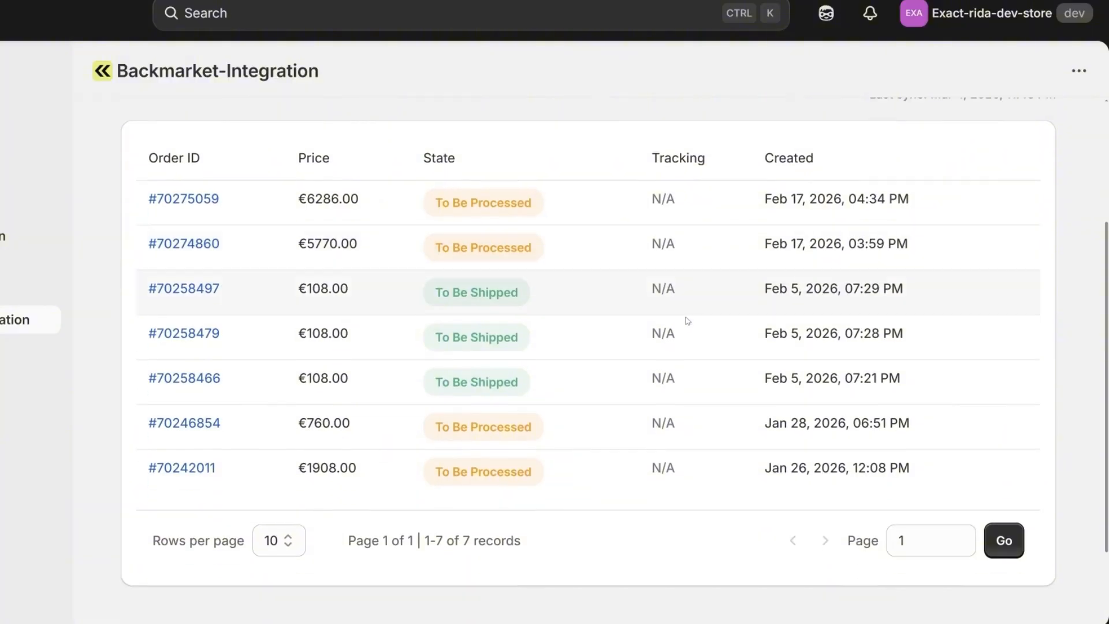
scroll(688, 319, up, 3)
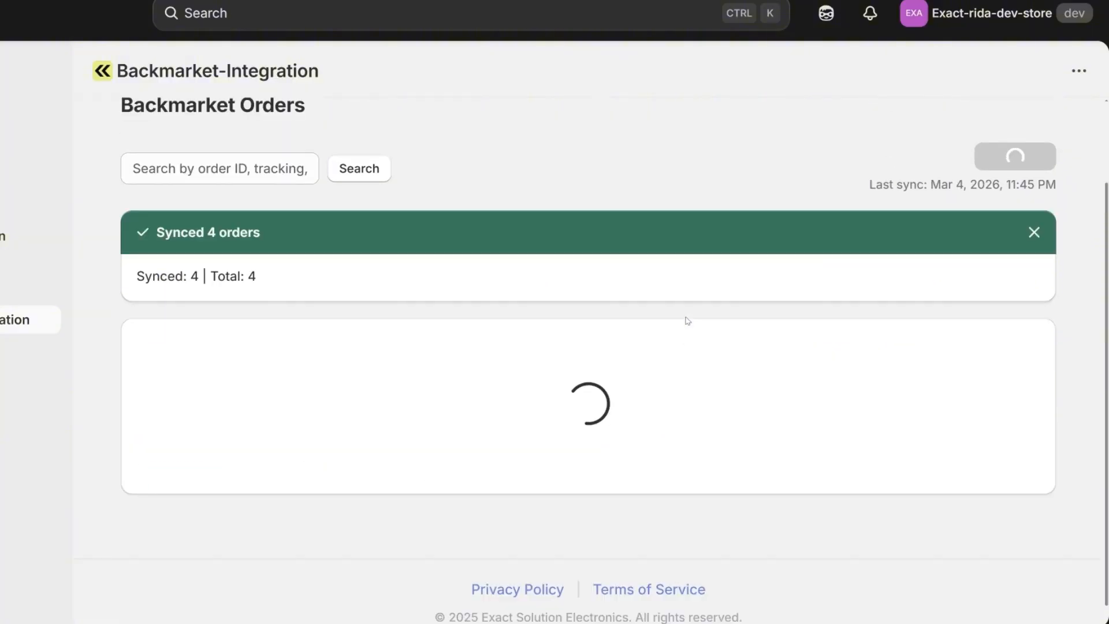
scroll(686, 319, down, 5)
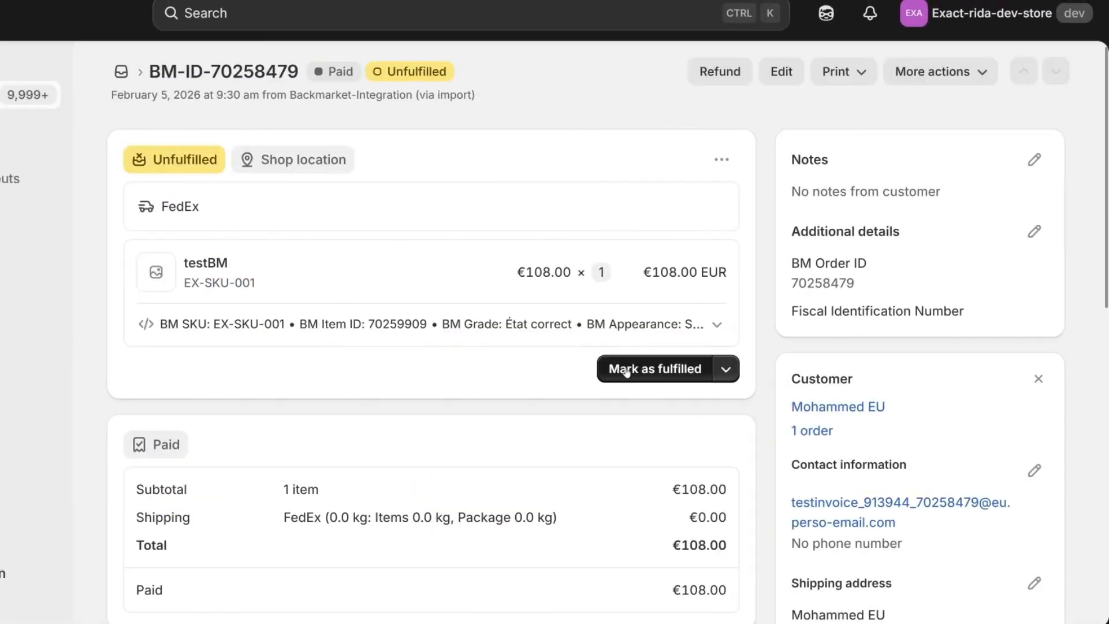
drag(210, 72, 301, 74)
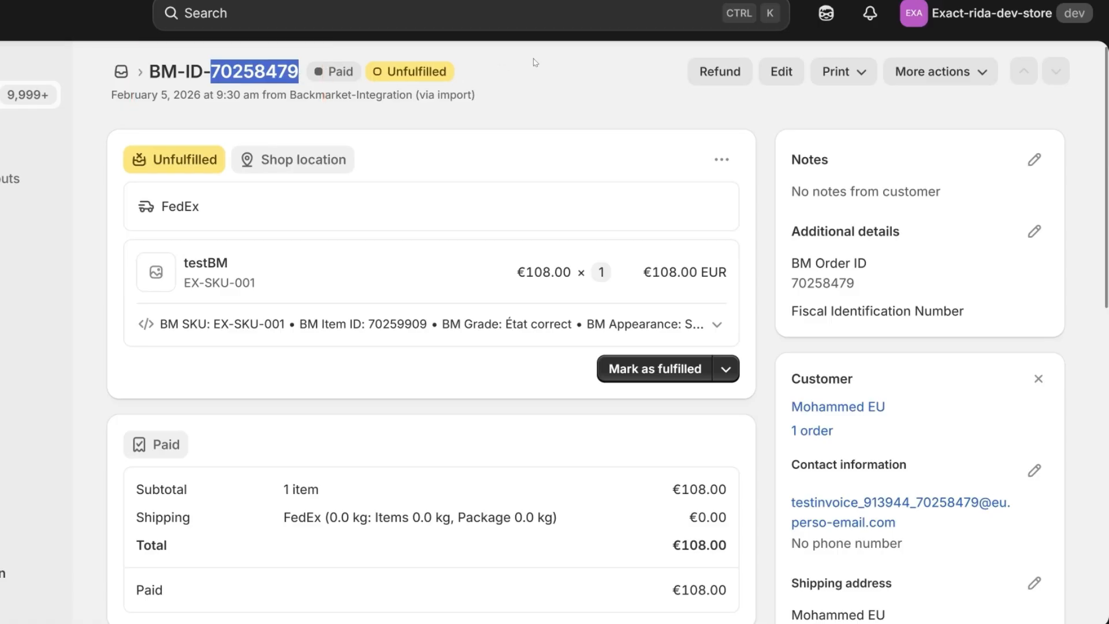
click(641, 368)
click(151, 398)
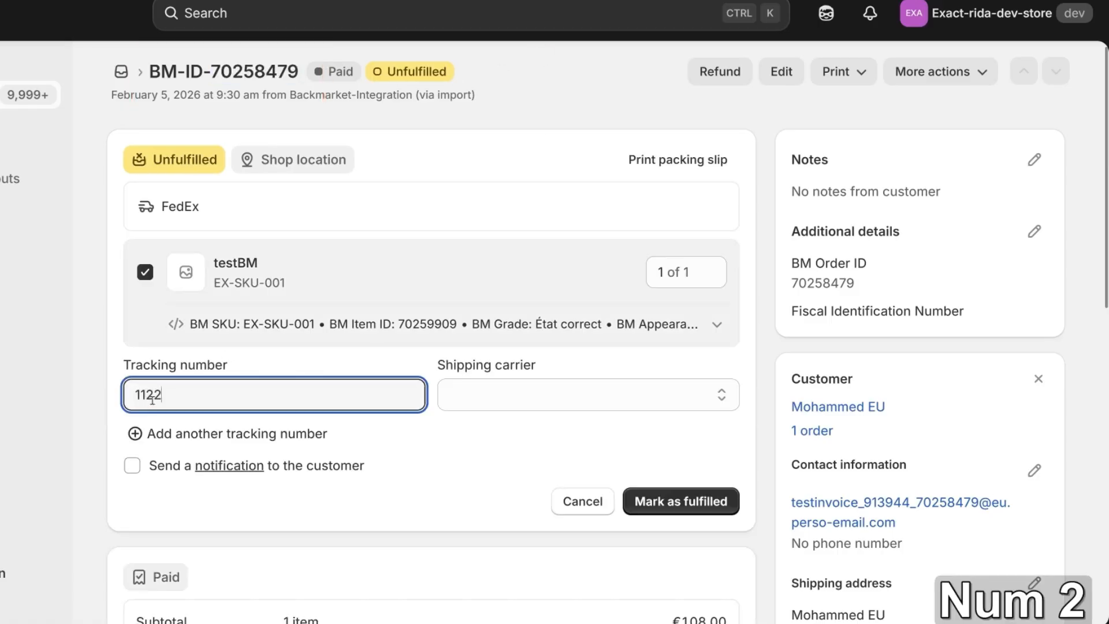
click(481, 383)
click(514, 104)
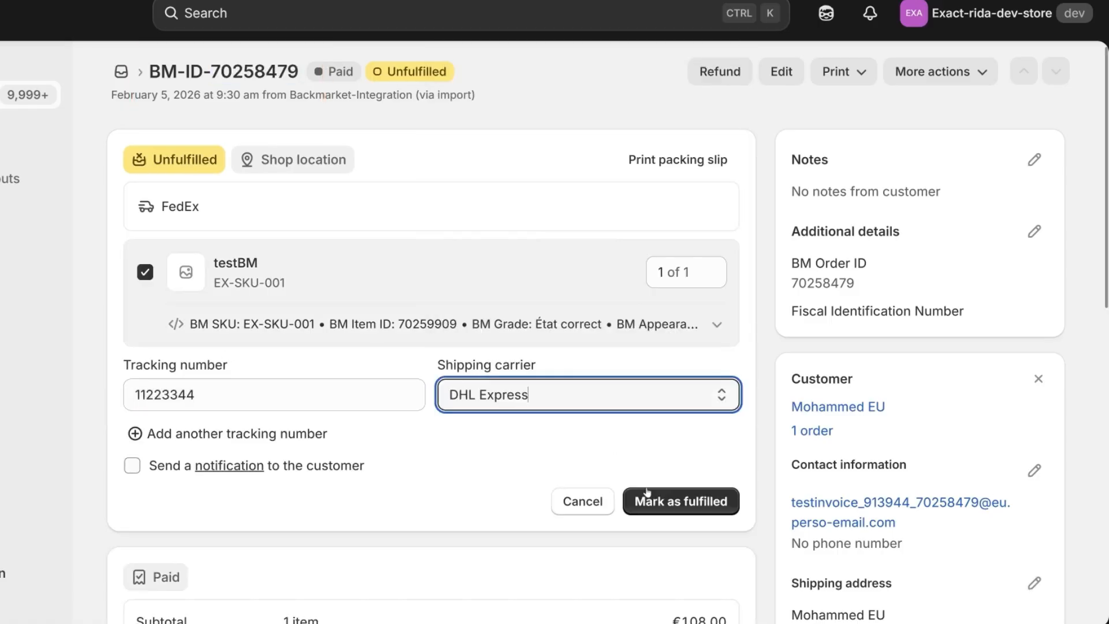
click(642, 501)
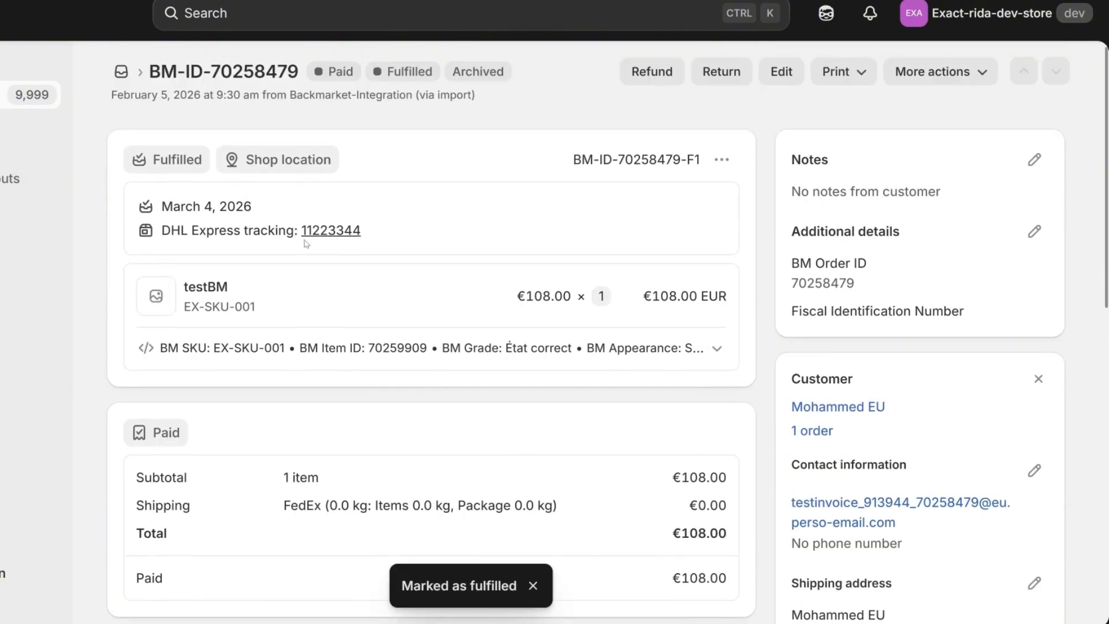
- Return to the Back Market orders list and sync the orders again
click(347, 2)
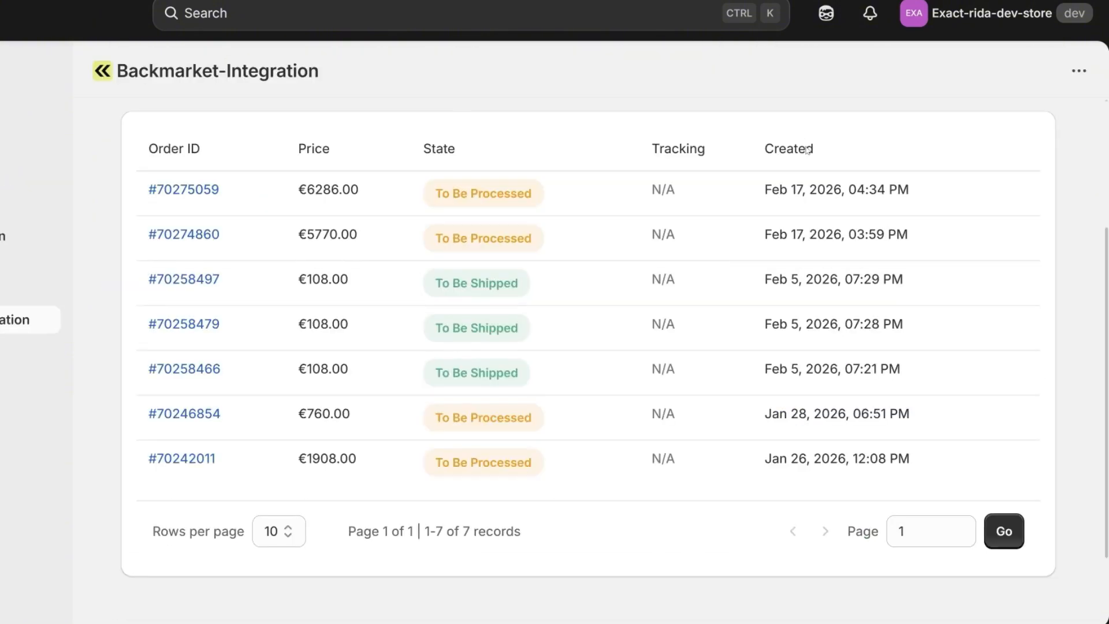
scroll(693, 289, up, 3)
click(1007, 256)
scroll(691, 315, down, 2)
scroll(683, 320, down, 3)
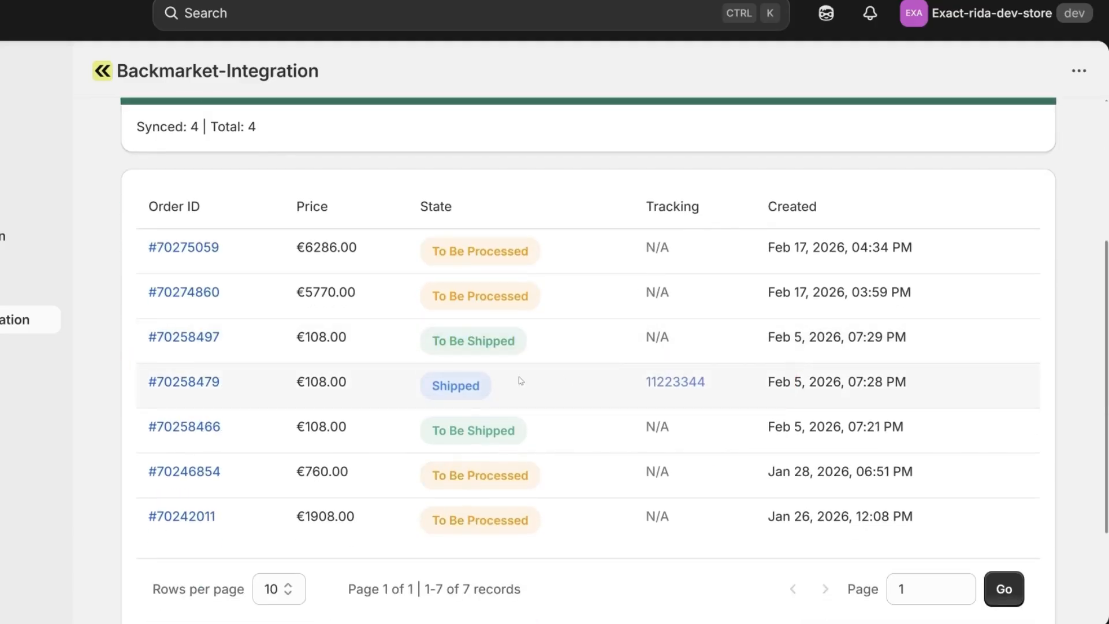
click(195, 384)
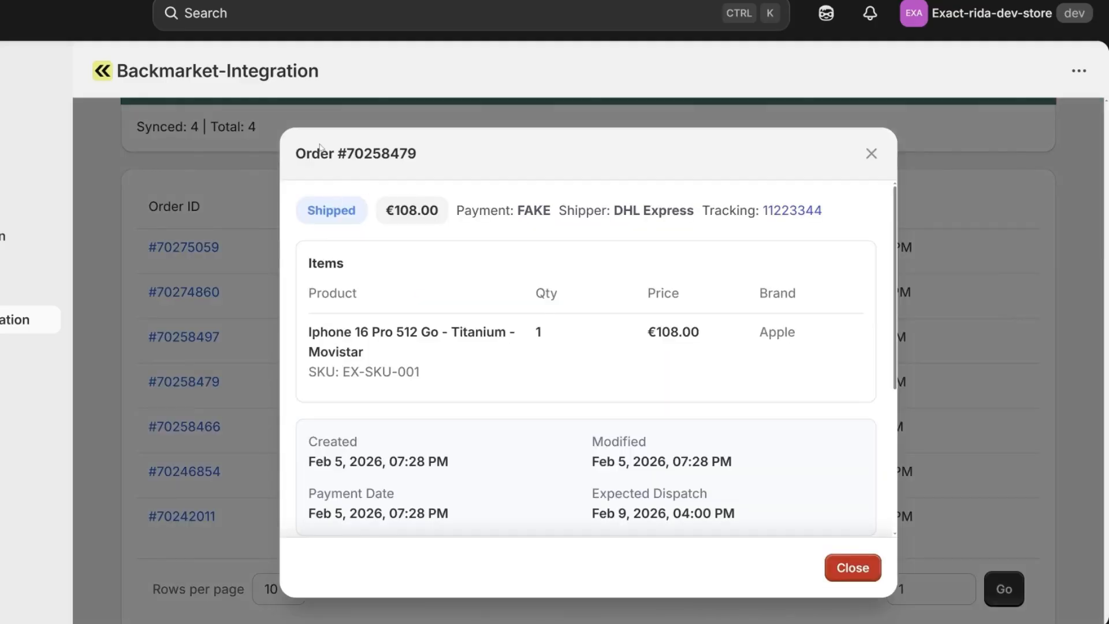
drag(297, 162, 450, 167)
drag(369, 210, 307, 211)
click(379, 216)
drag(614, 211, 696, 211)
click(713, 245)
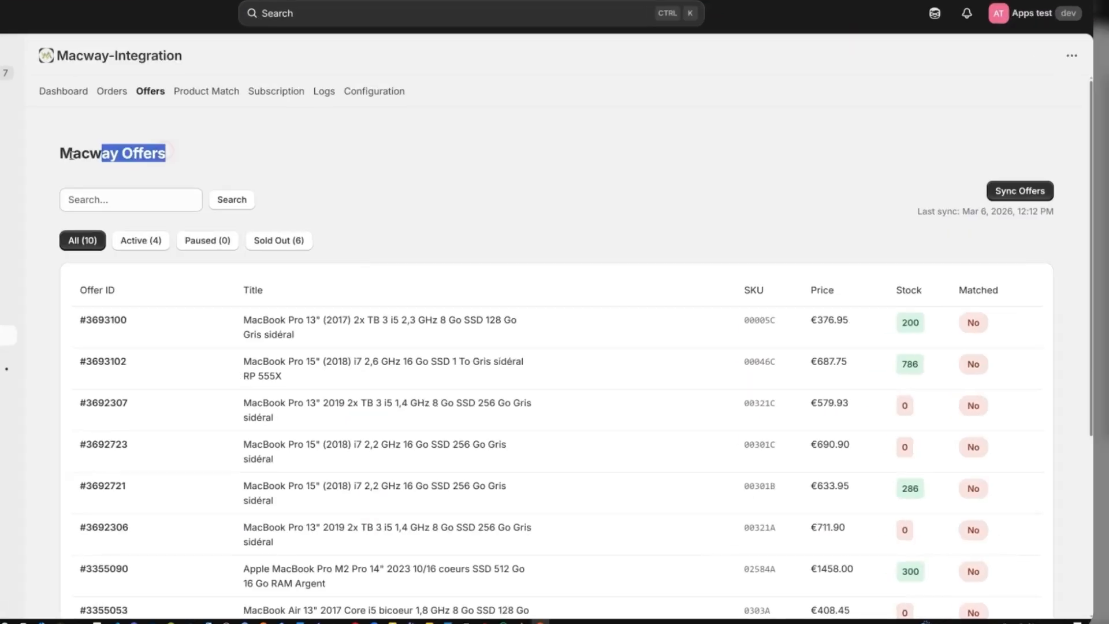
drag(71, 155, 47, 152)
click(62, 154)
click(183, 151)
click(47, 151)
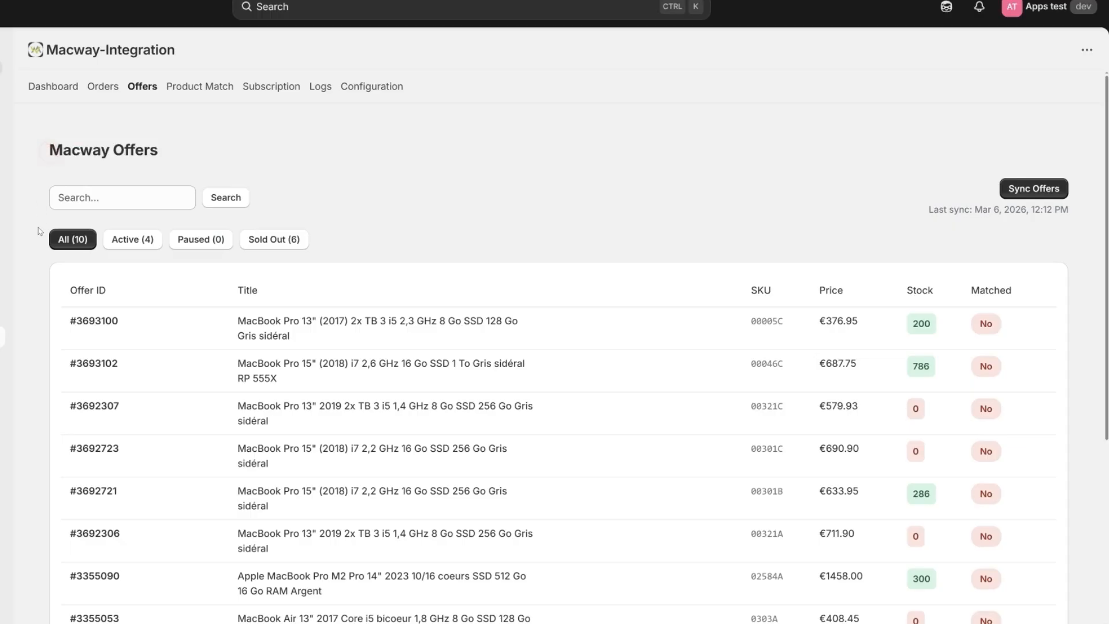
drag(71, 291, 123, 292)
click(120, 293)
drag(224, 292, 288, 295)
click(287, 293)
drag(744, 298, 879, 292)
click(815, 297)
click(878, 293)
drag(970, 292, 1018, 292)
click(1018, 292)
mouse_move(939, 289)
mouse_down()
mouse_move(902, 289)
mouse_move(950, 289)
mouse_up()
click(899, 289)
click(955, 288)
scroll(960, 292, down, 3)
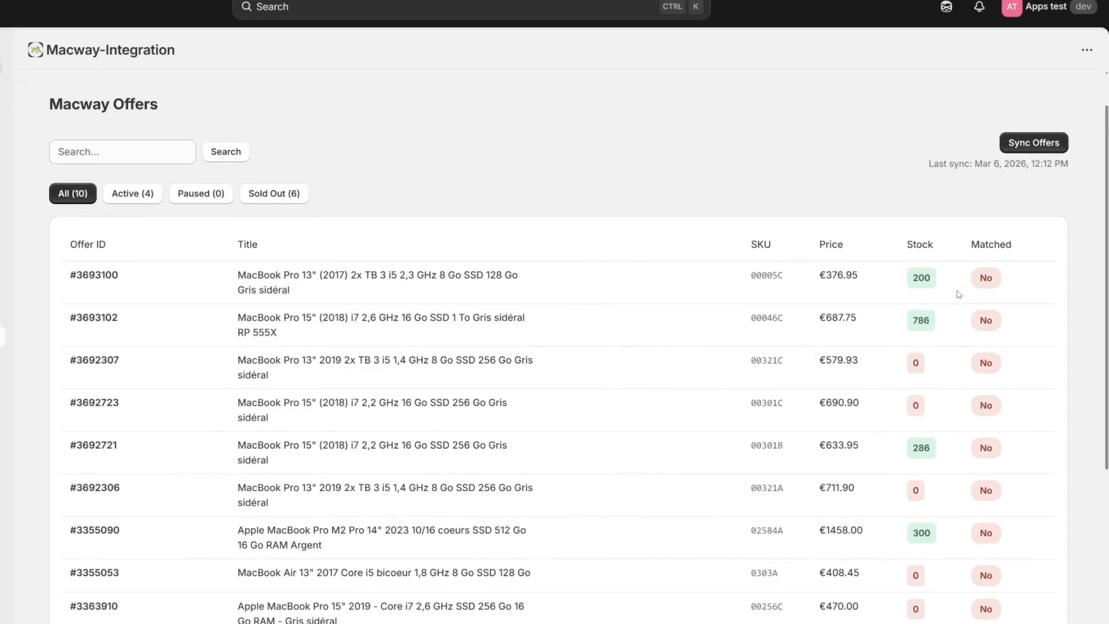
drag(750, 299, 826, 301)
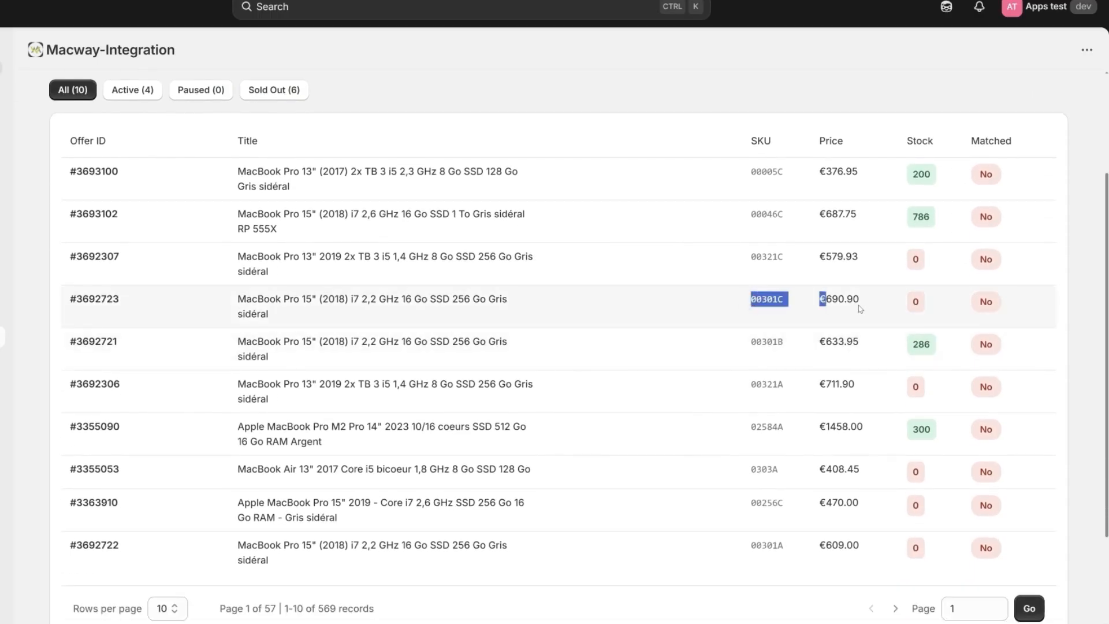
click(870, 306)
scroll(944, 259, up, 2)
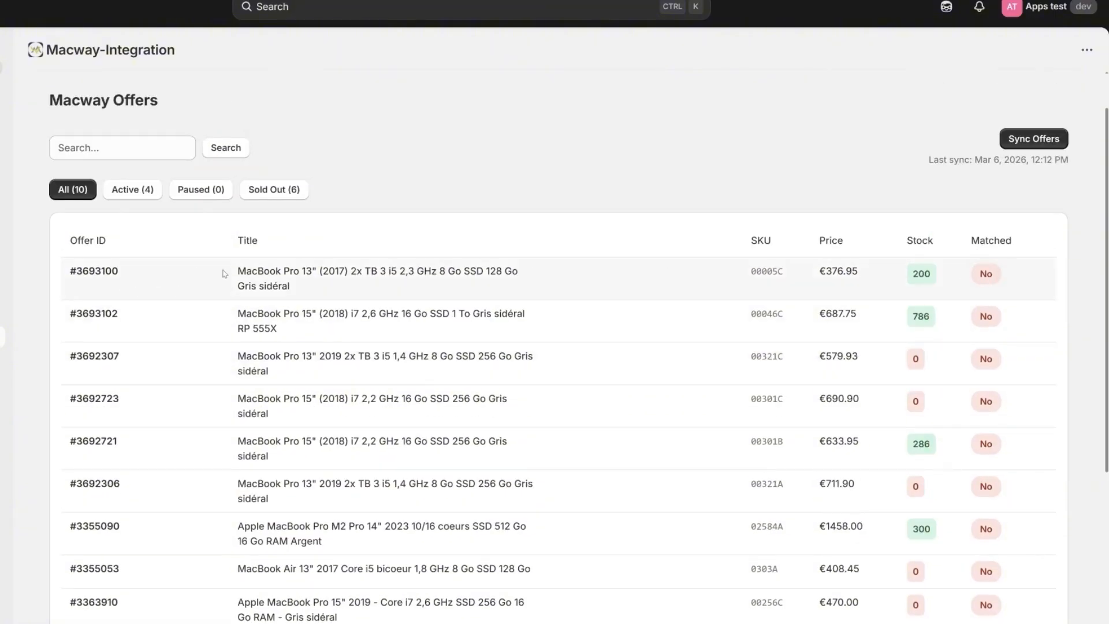
drag(229, 270, 320, 302)
click(324, 292)
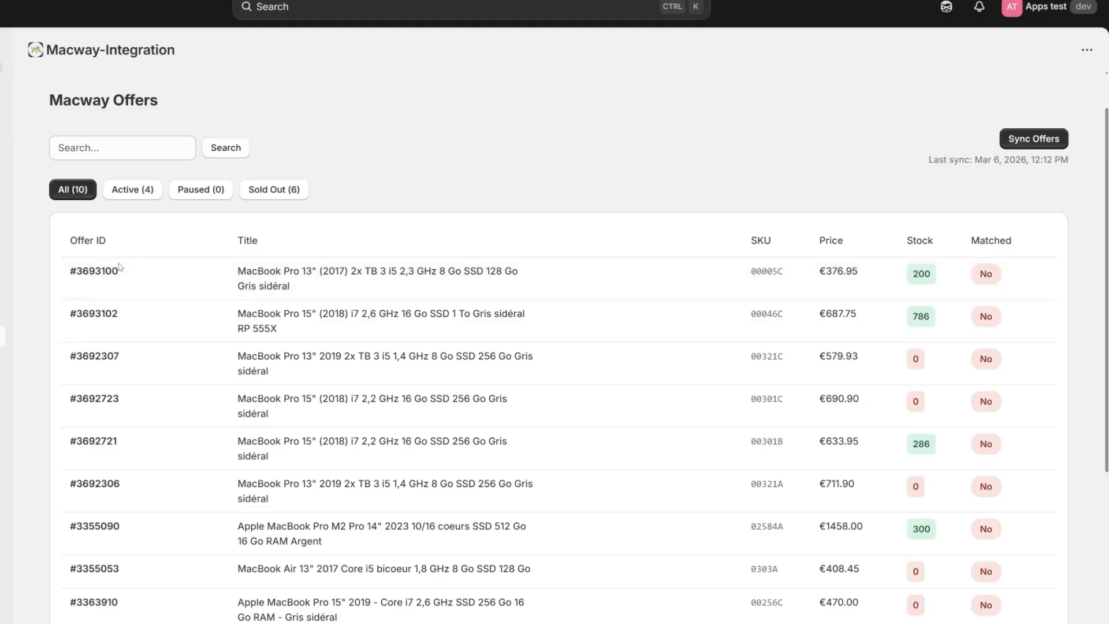
drag(126, 271, 70, 271)
click(143, 272)
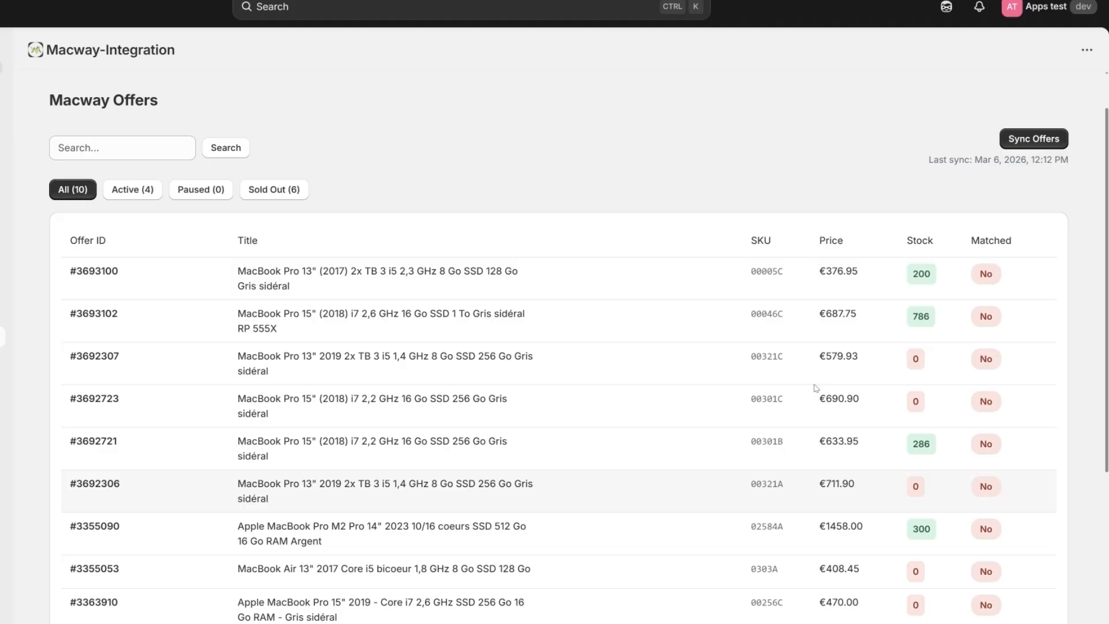
double_click(98, 271)
click(143, 272)
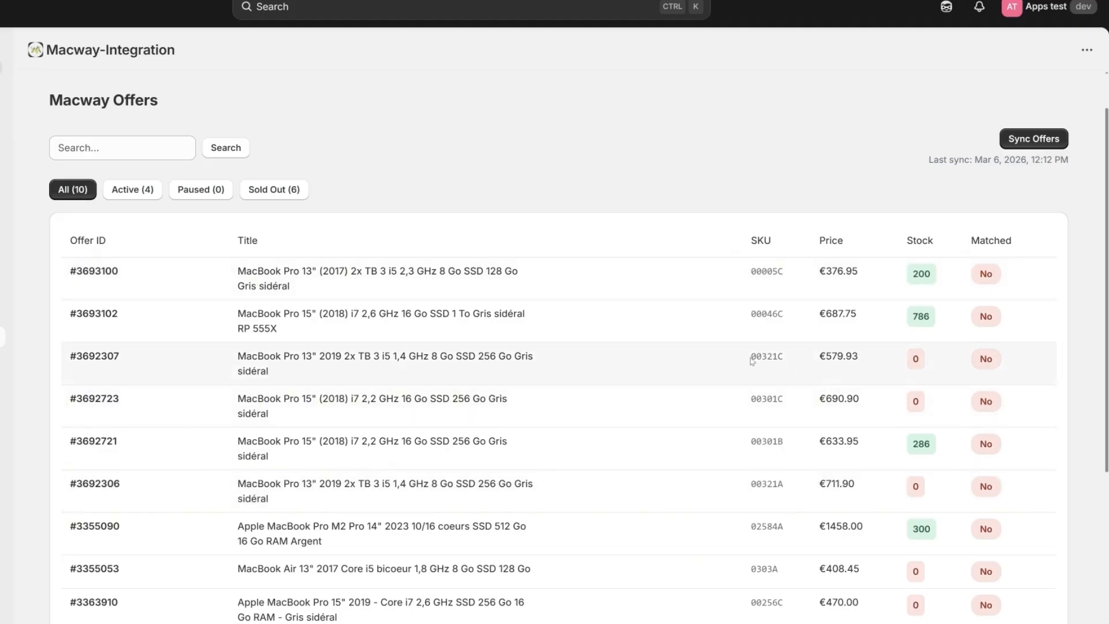
drag(752, 361, 801, 361)
click(793, 354)
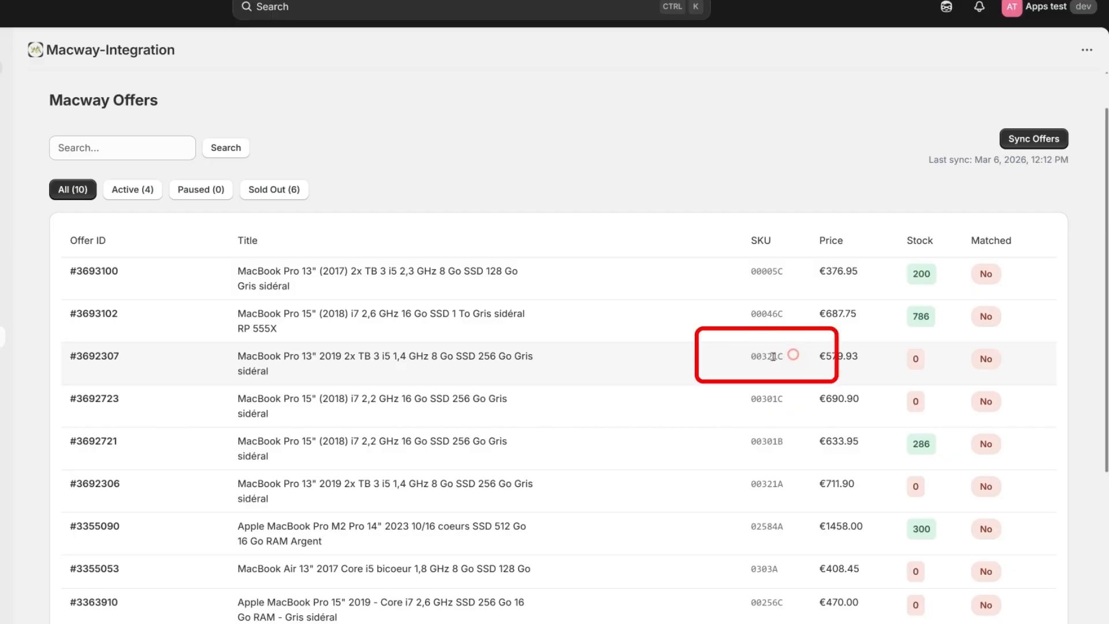
double_click(754, 357)
click(801, 357)
double_click(758, 357)
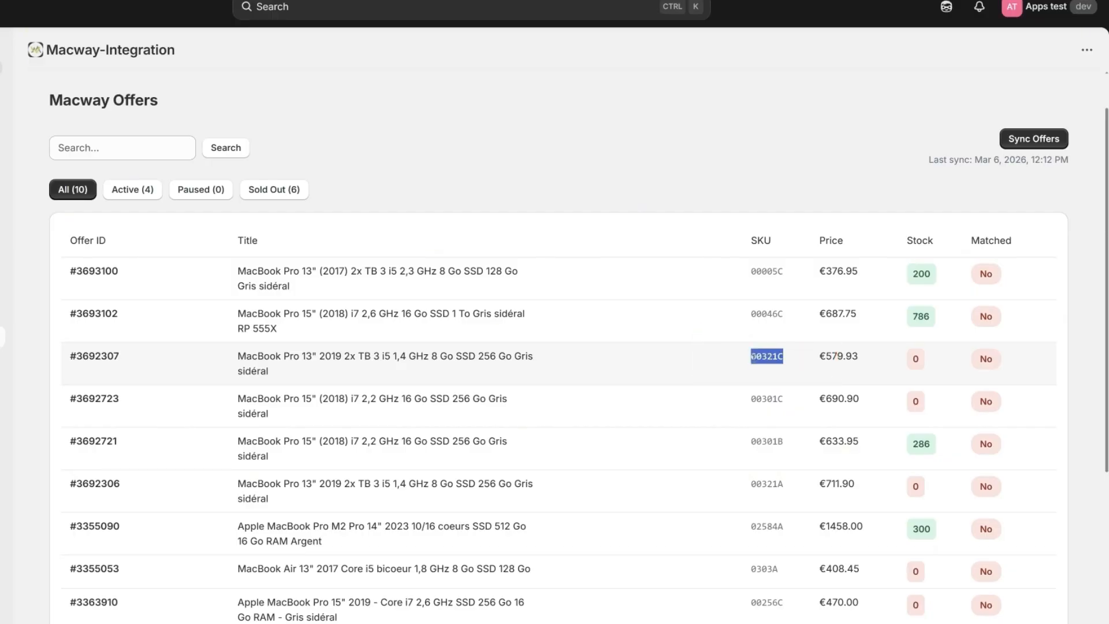
key(ctrl)
key(ctrl+c)
click(723, 376)
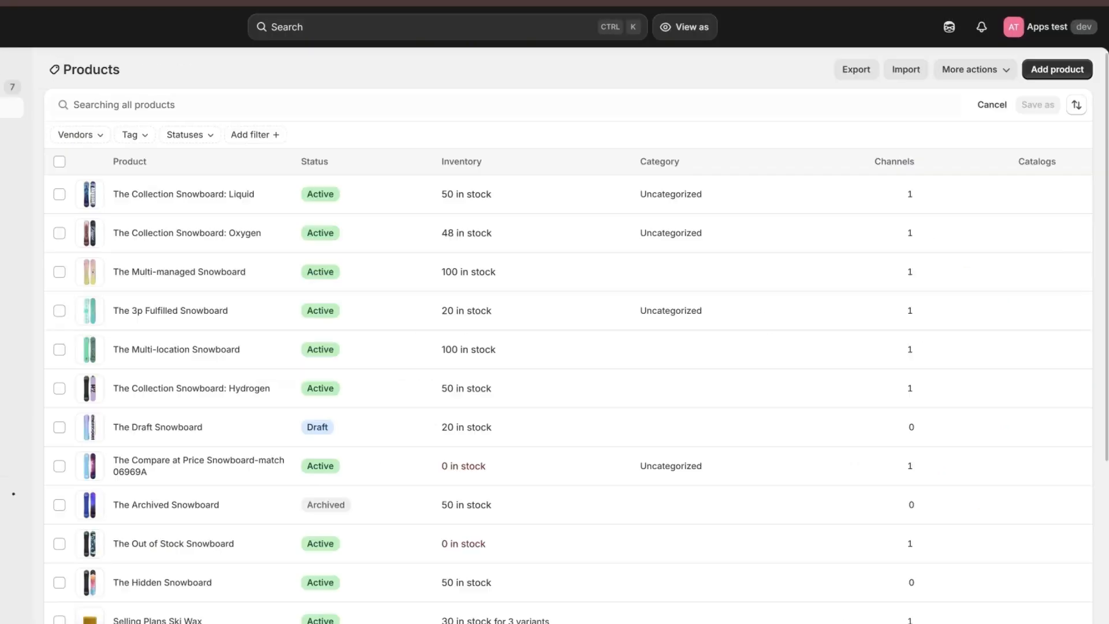
- Start a new Shopify product titled 'Sample MAC Product'
click(209, 107)
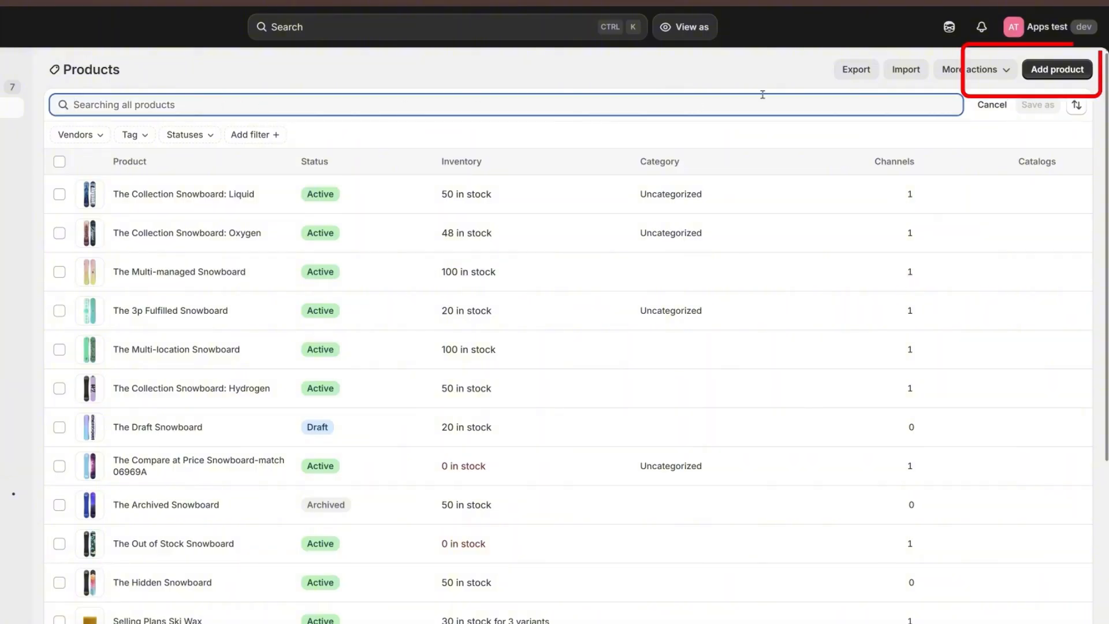
click(1044, 73)
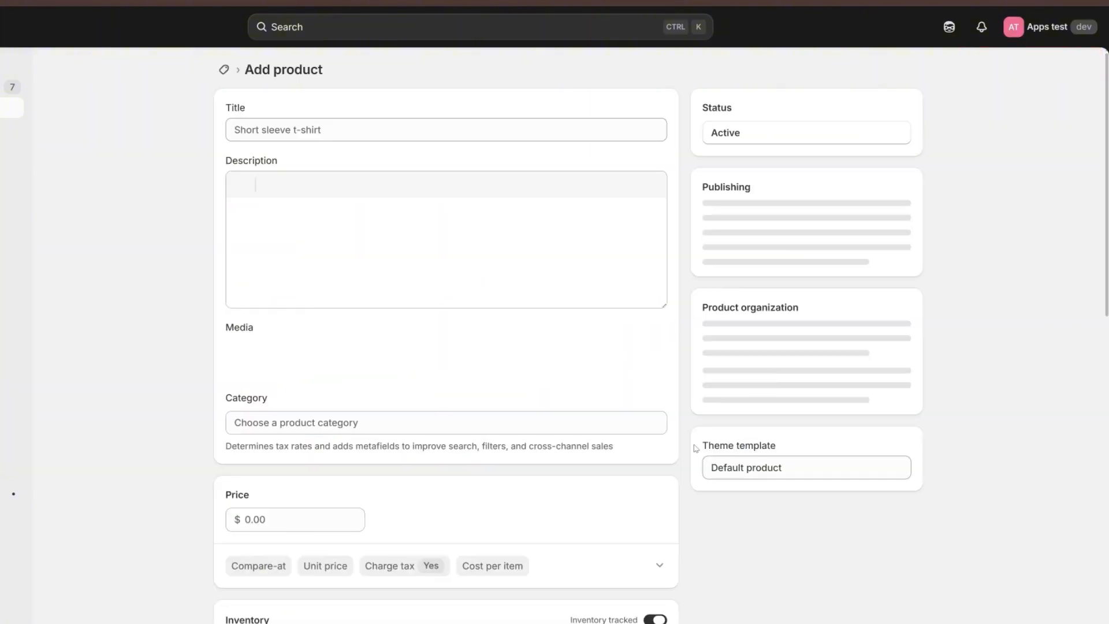
click(300, 129)
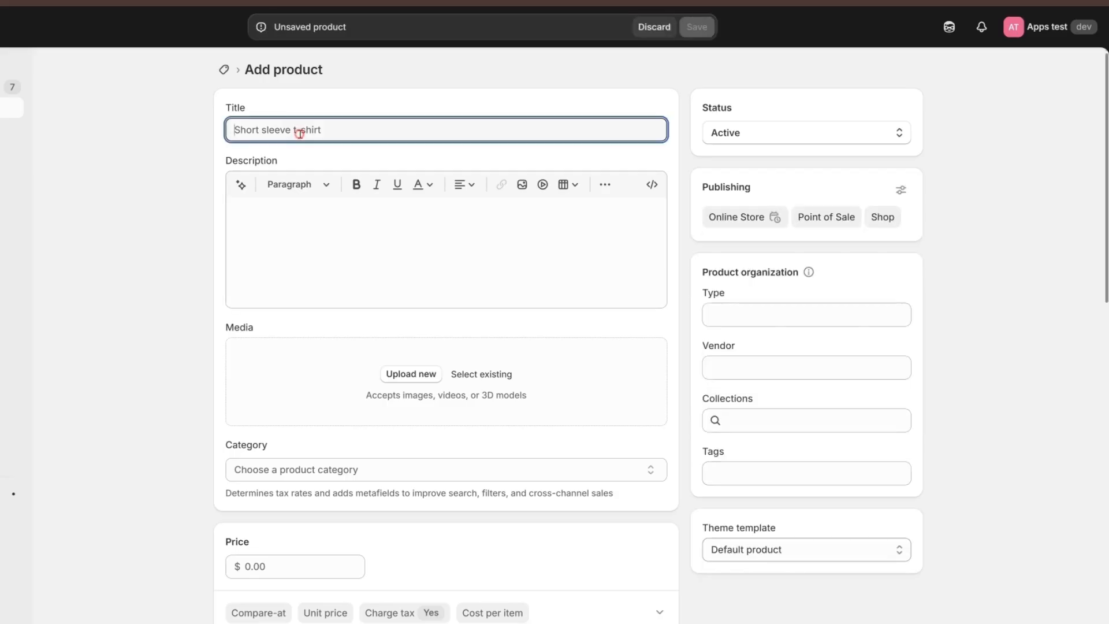
text(Sample MAC)
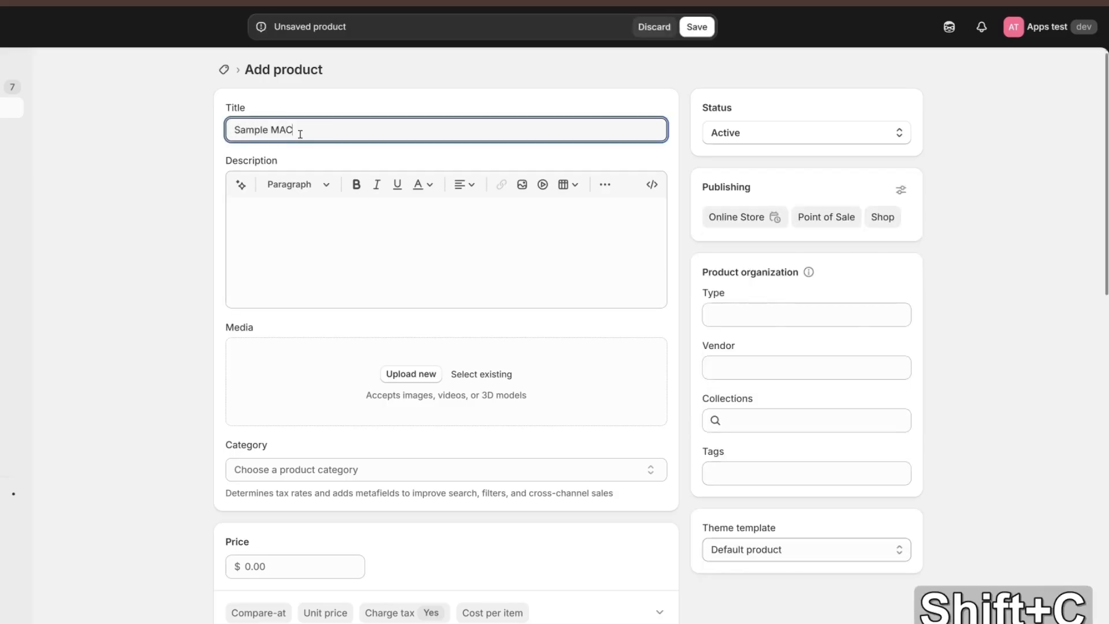
text( Product)
scroll(260, 404, down, 6)
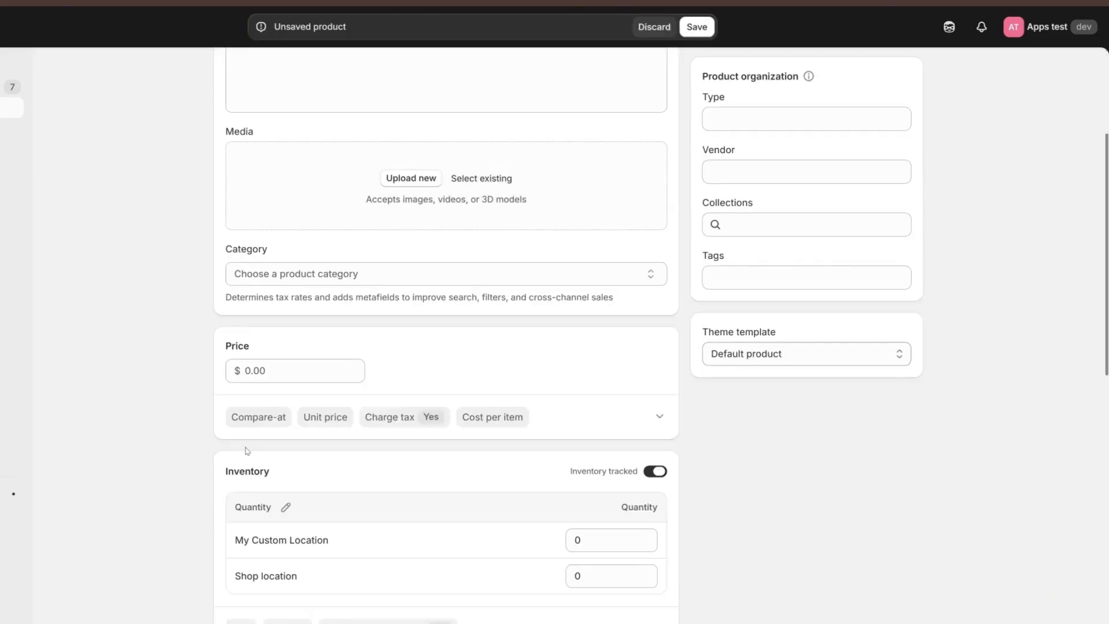
- Paste SKU 00321C into the new product's details and save the product
click(242, 481)
key(ctrl+v)
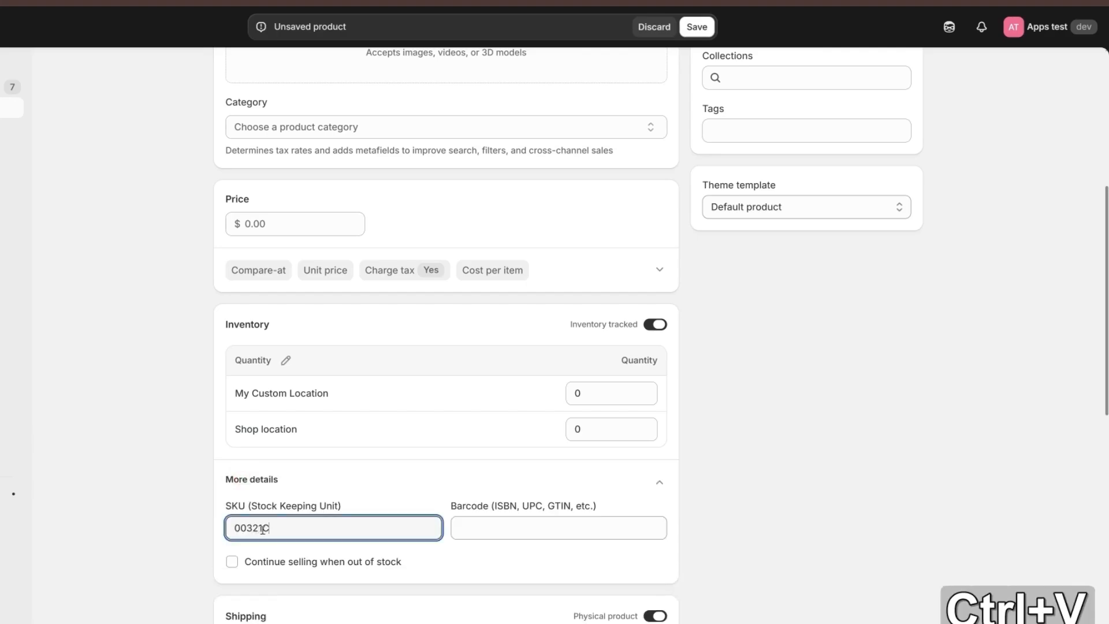
key(BackSpace)
scroll(462, 277, down, 1)
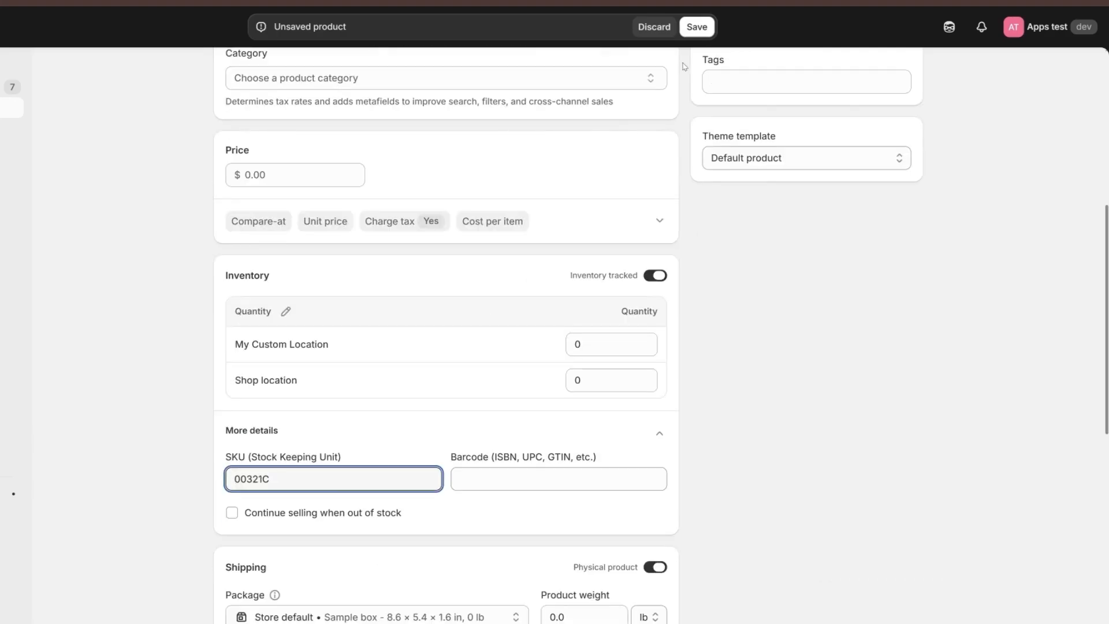
click(697, 27)
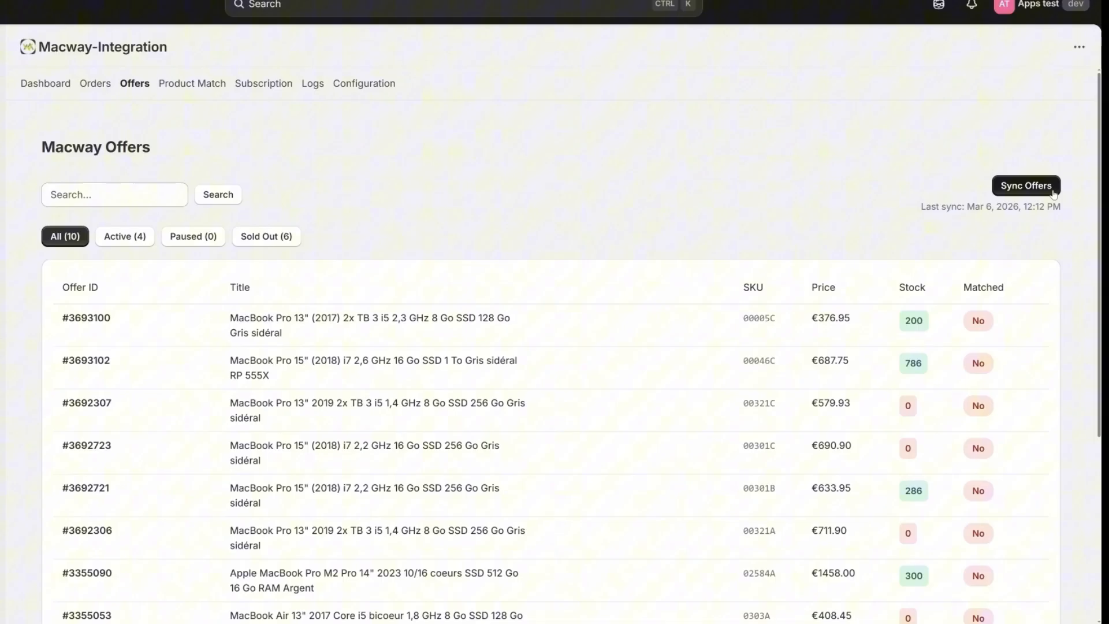
scroll(751, 347, down, 1)
drag(730, 356, 791, 349)
- Re-sync the Macway offers, reaching 1138 synced and 4 matched
click(791, 349)
click(1031, 138)
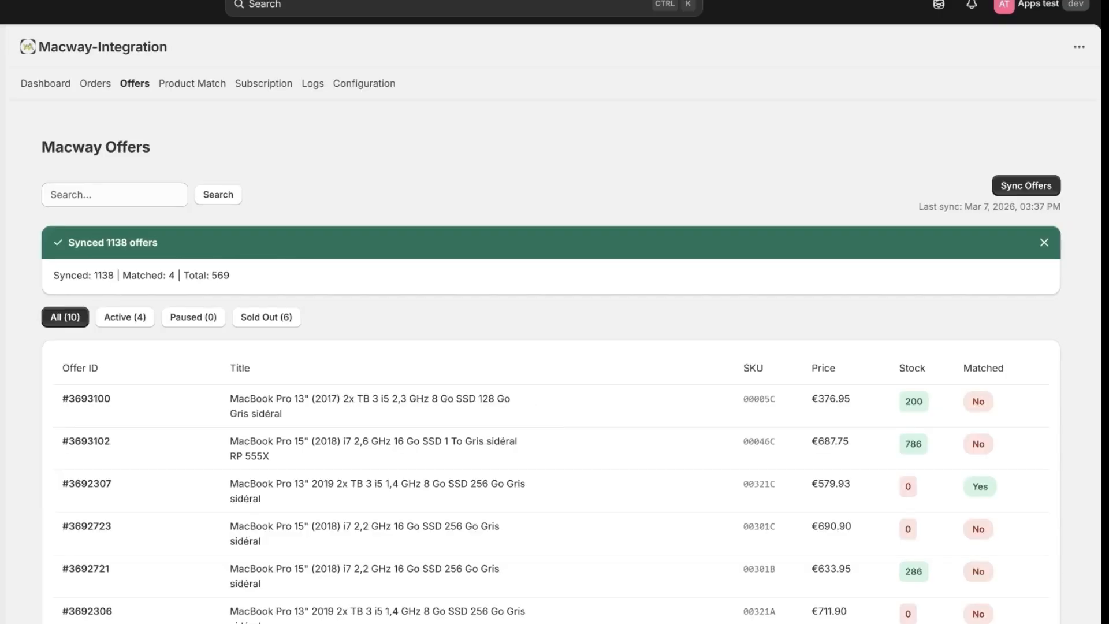
scroll(953, 368, down, 2)
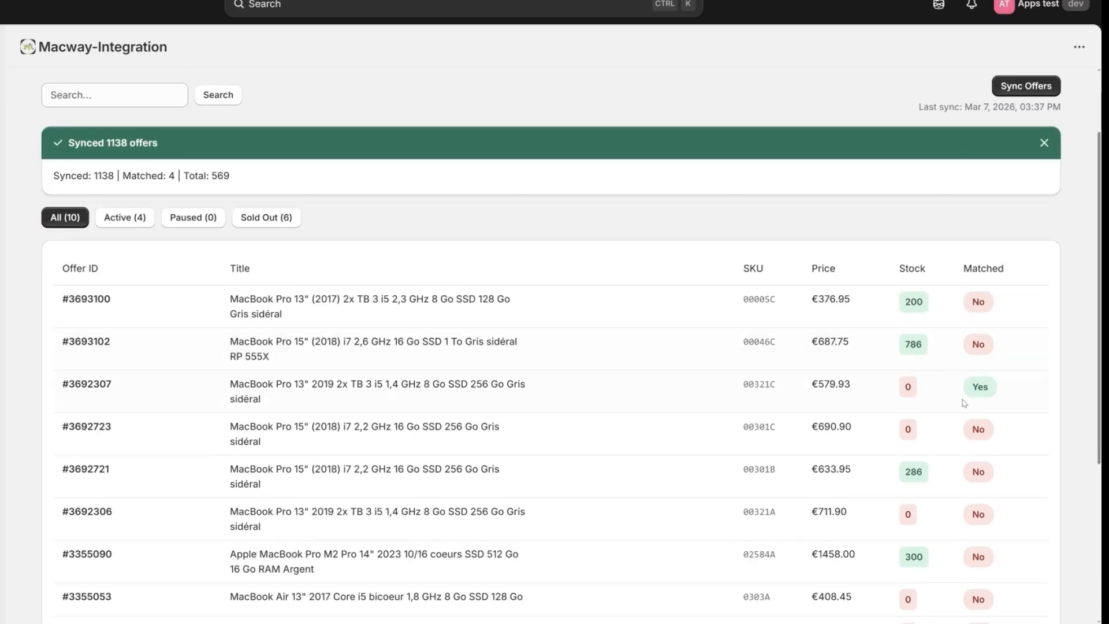
scroll(963, 400, up, 1)
- Check that offer #3692307 with SKU 00321C now shows Matched: Yes
drag(1005, 442, 960, 441)
click(1001, 446)
click(959, 440)
drag(717, 437, 796, 436)
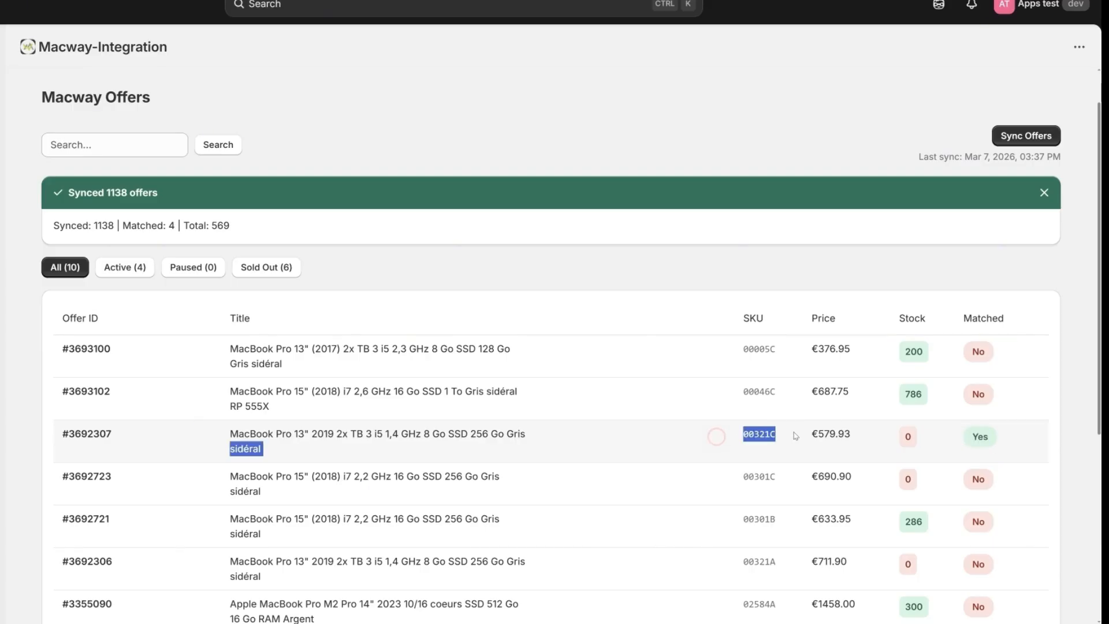
click(734, 435)
drag(729, 436, 789, 436)
click(787, 434)
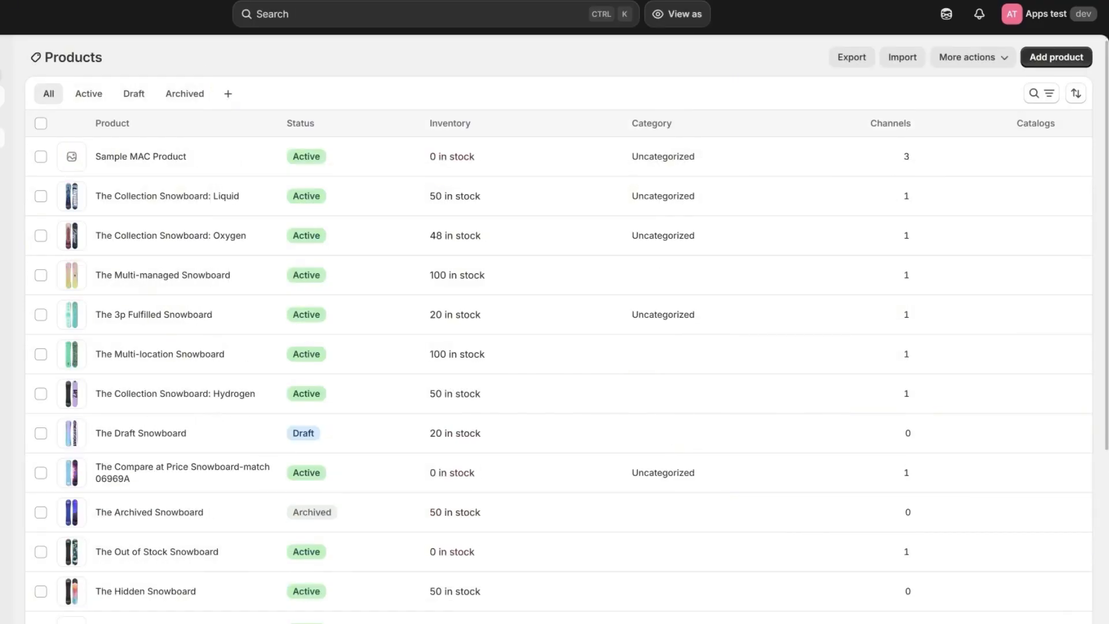
- Find SKU 00321C in Shopify Inventory and save its available quantity as 226
click(2, 138)
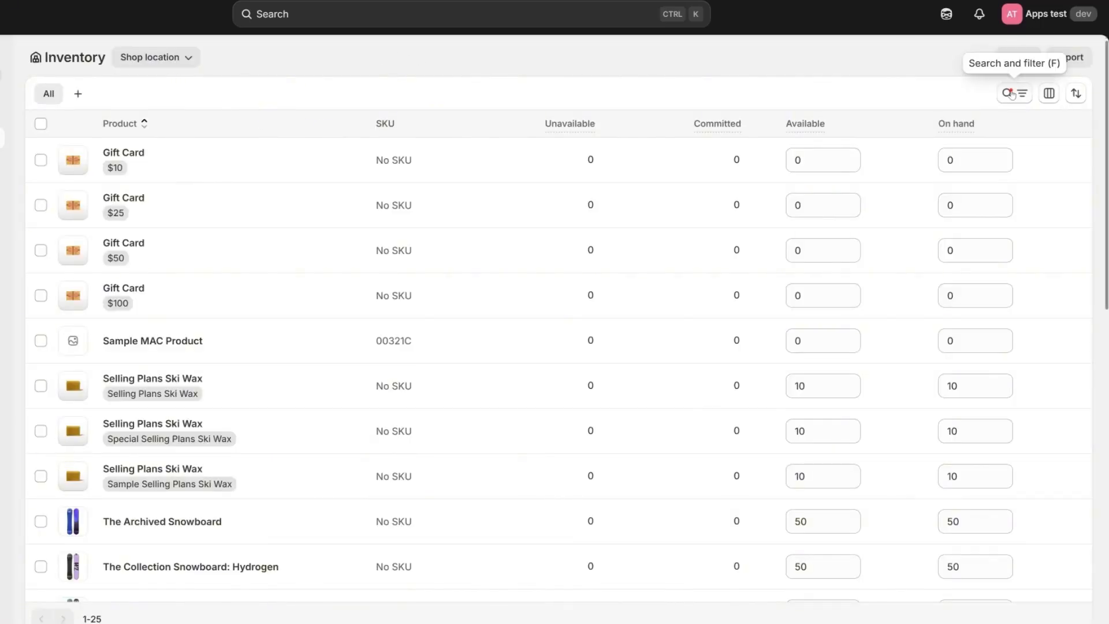
click(1014, 93)
key(ctrl+v)
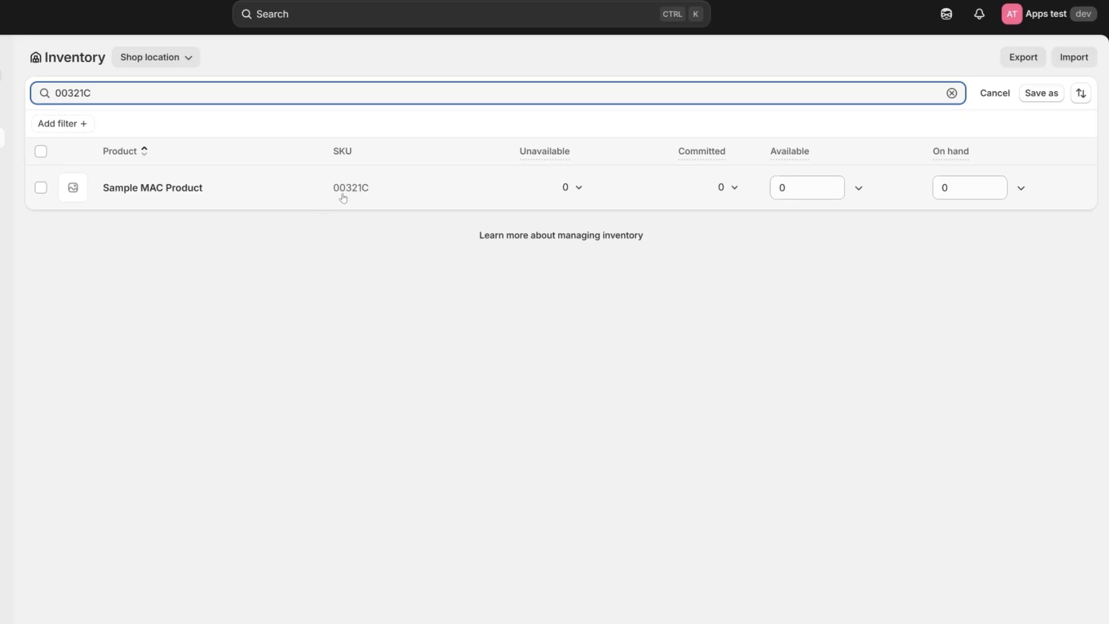
click(797, 188)
text(226)
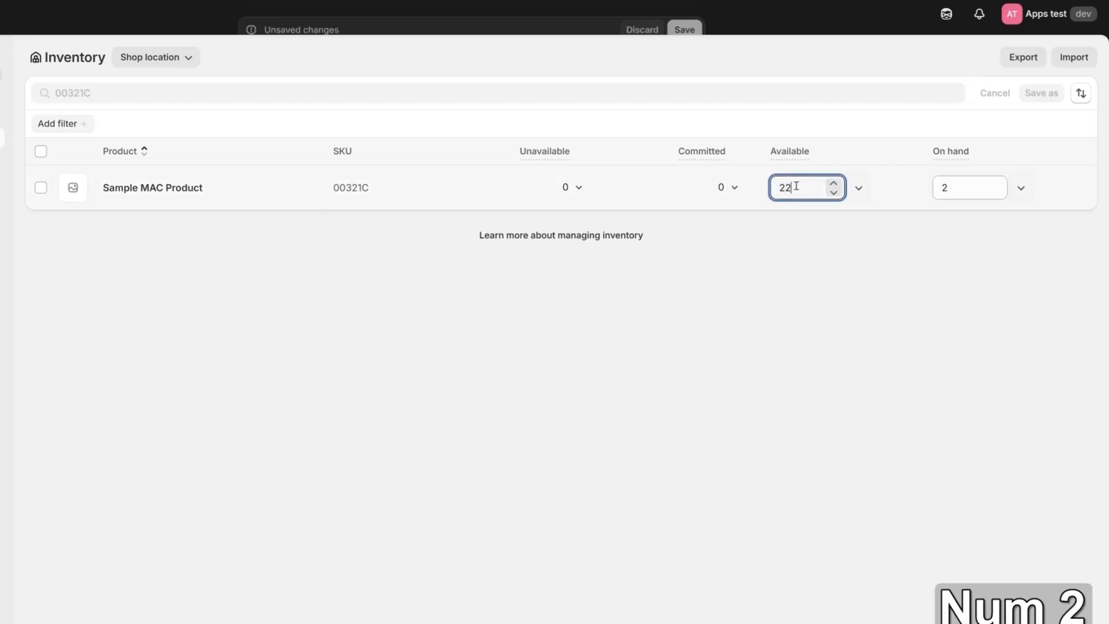
click(691, 14)
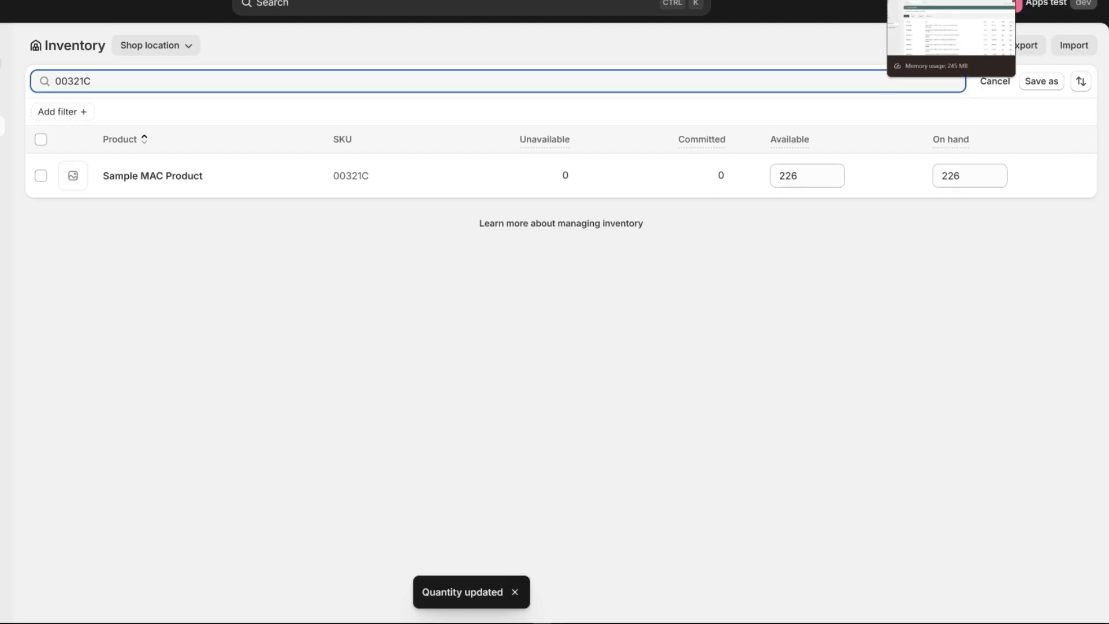
click(913, 1)
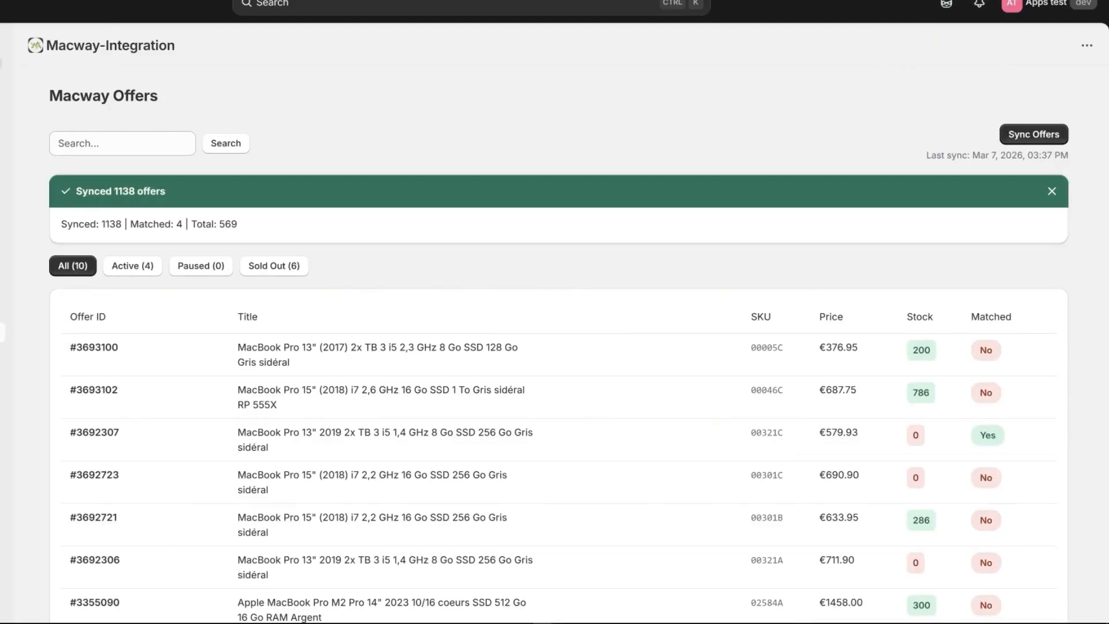
- Re-sync the Macway offers and confirm matched offer #3692307 now shows stock 226
click(1009, 141)
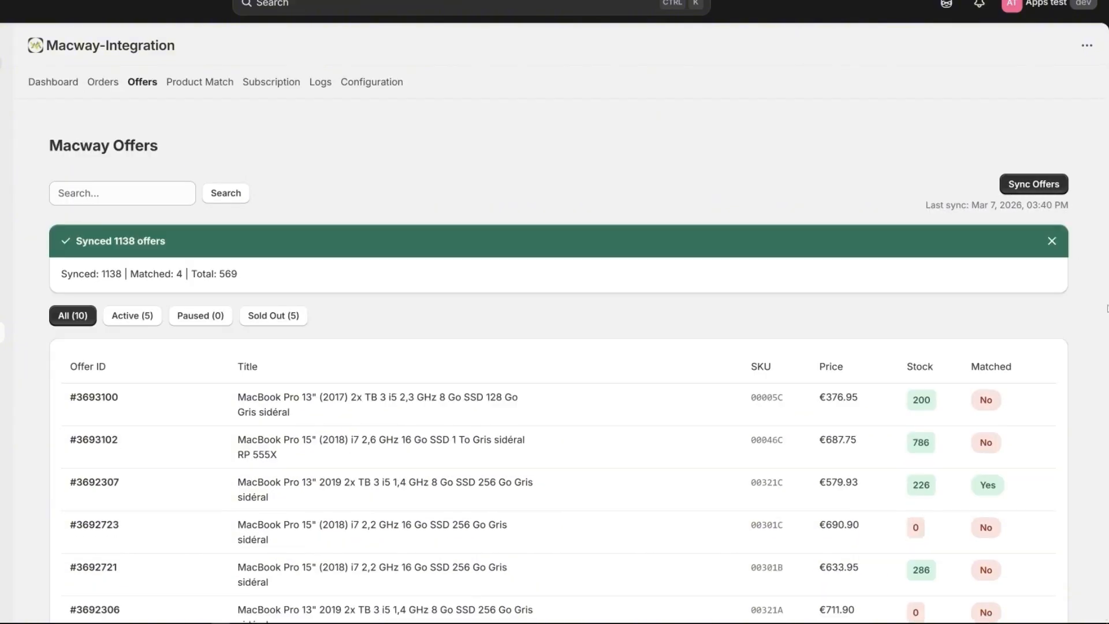
scroll(948, 386, down, 2)
mouse_move(915, 383)
mouse_down()
mouse_move(947, 384)
mouse_move(907, 385)
mouse_up()
click(910, 383)
click(929, 383)
click(944, 383)
click(907, 385)
- Search the Offers page for SKU 00321C and scroll down to the pagination bar
drag(752, 387, 785, 385)
key(ctrl+c)
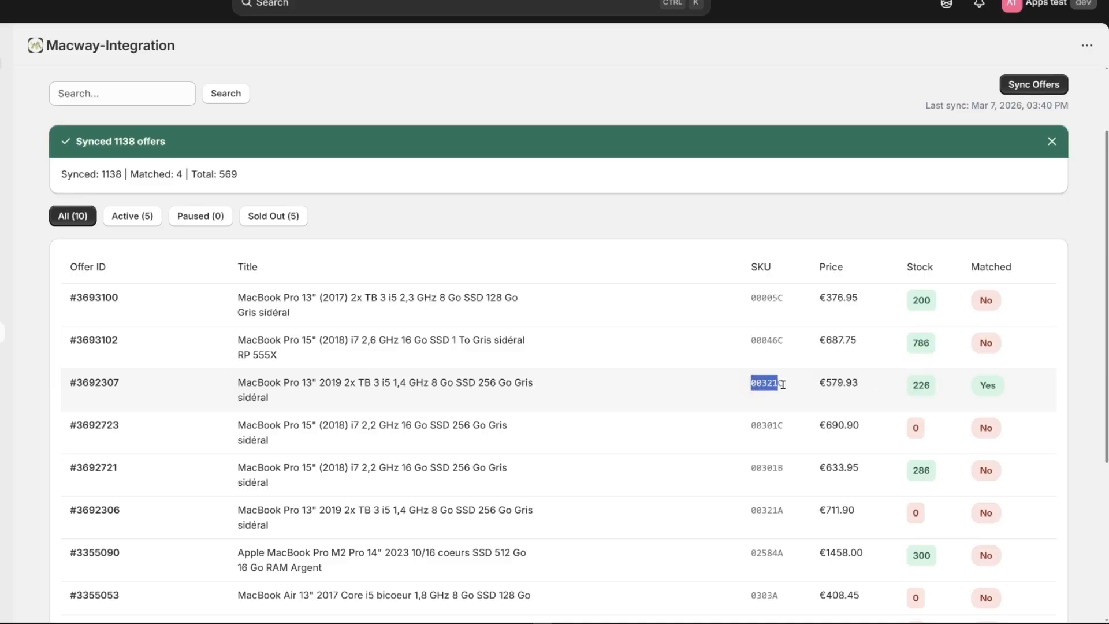
click(783, 384)
key(ctrl)
key(ctrl+v)
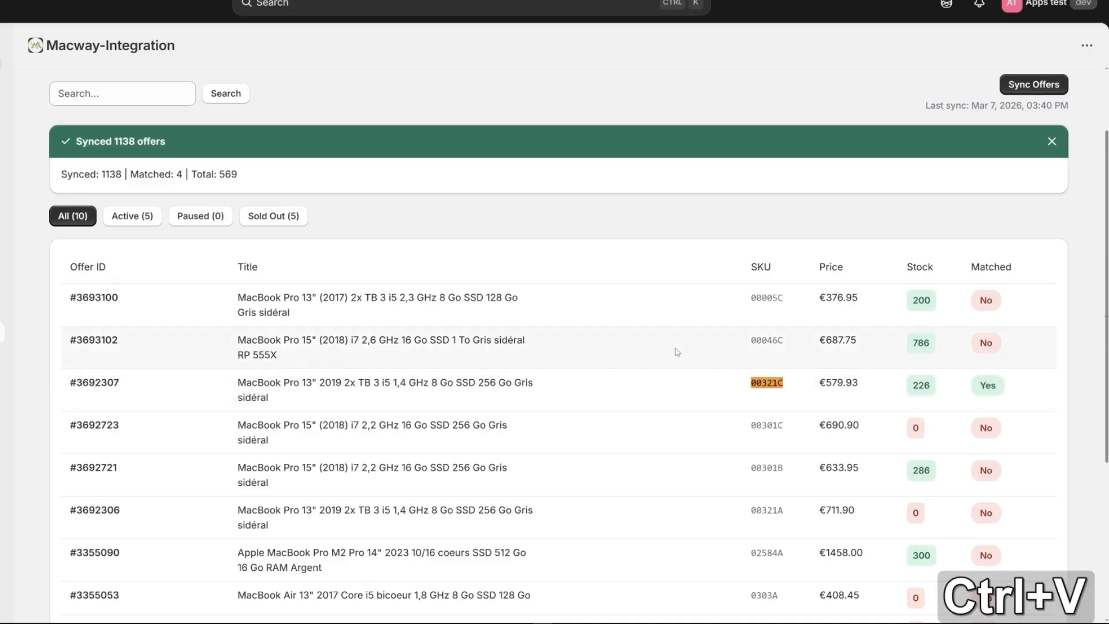
drag(749, 383, 787, 388)
click(787, 389)
scroll(520, 376, down, 5)
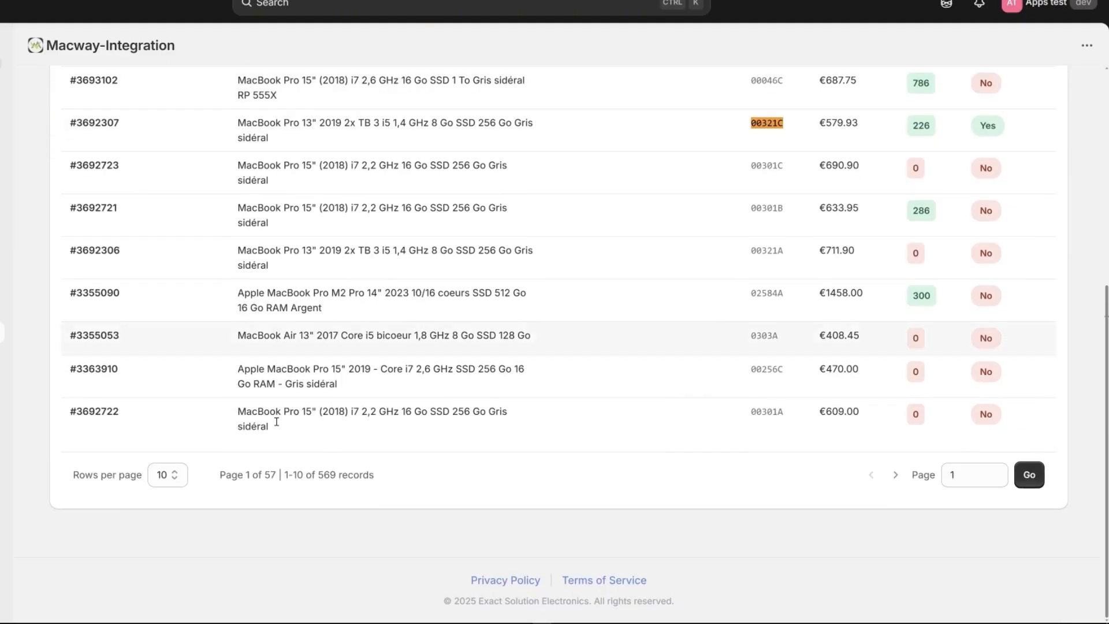
click(165, 475)
- Switch the Macway Offers list to 25 rows per page
click(163, 510)
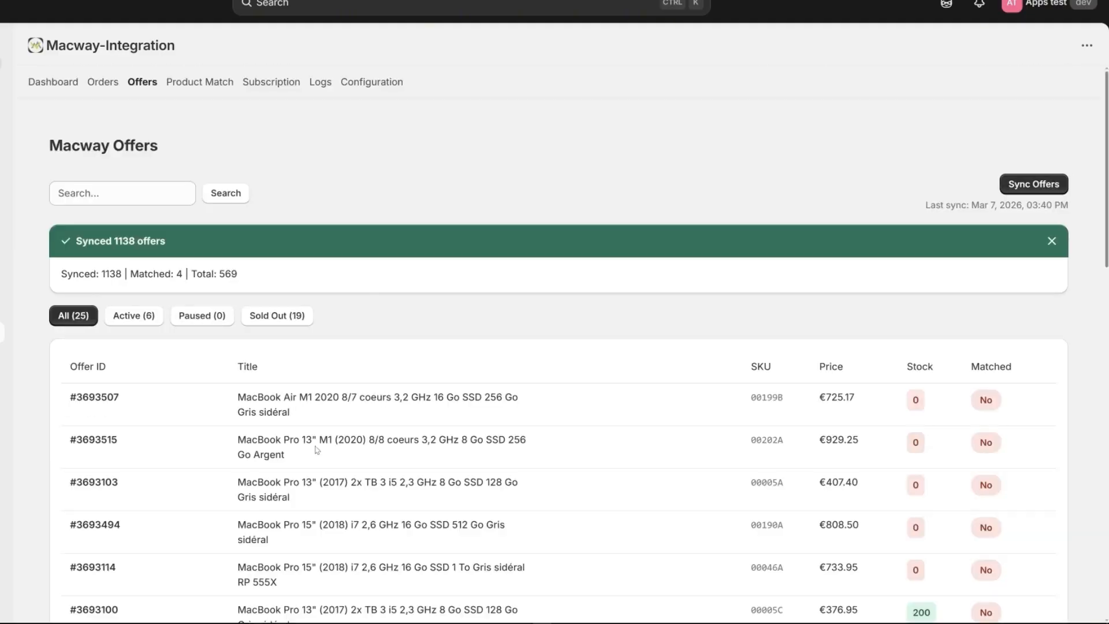
scroll(316, 456, down, 1)
scroll(316, 456, down, 15)
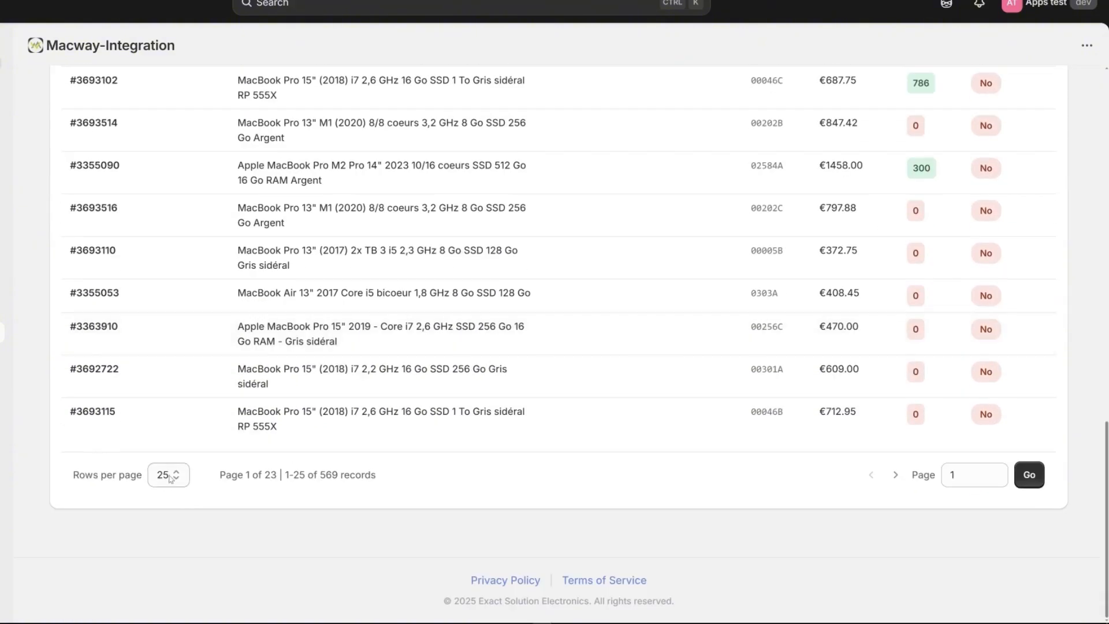
click(168, 475)
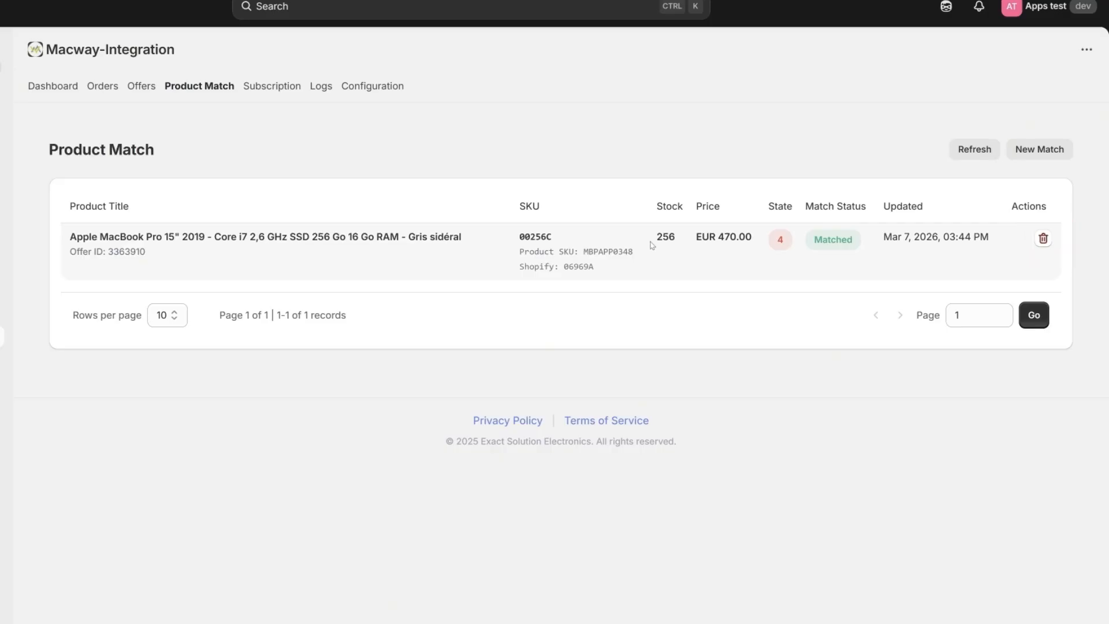
- Copy SKU 00256C of offer #3363910 from the Offers list, then go to Product Match
click(141, 86)
scroll(676, 412, down, 1)
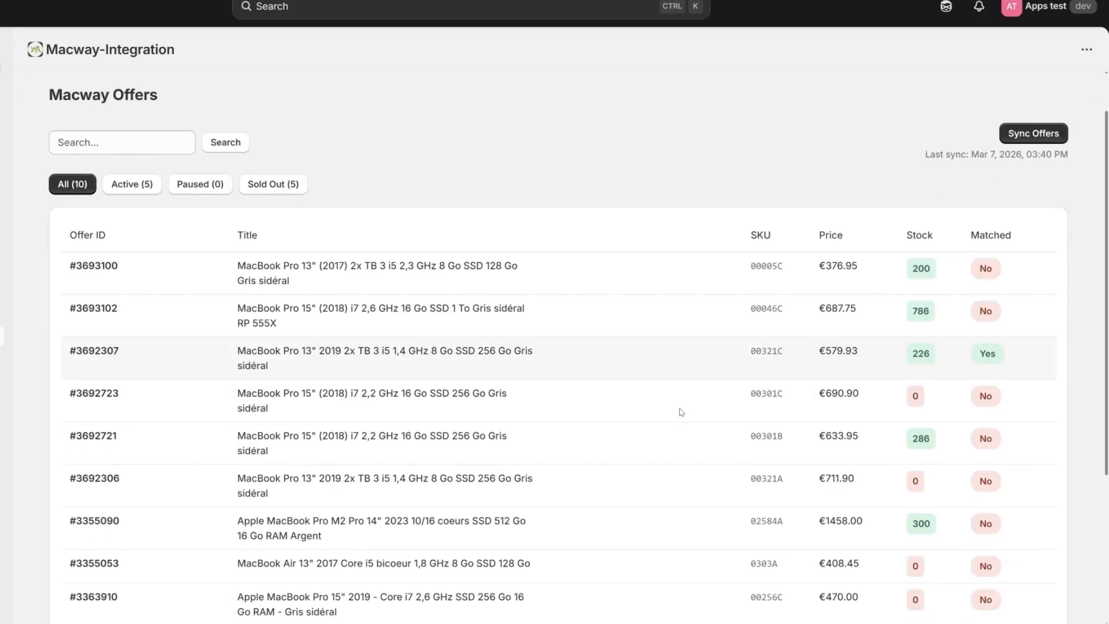
scroll(682, 412, down, 4)
drag(750, 375, 785, 373)
key(ctrl+c)
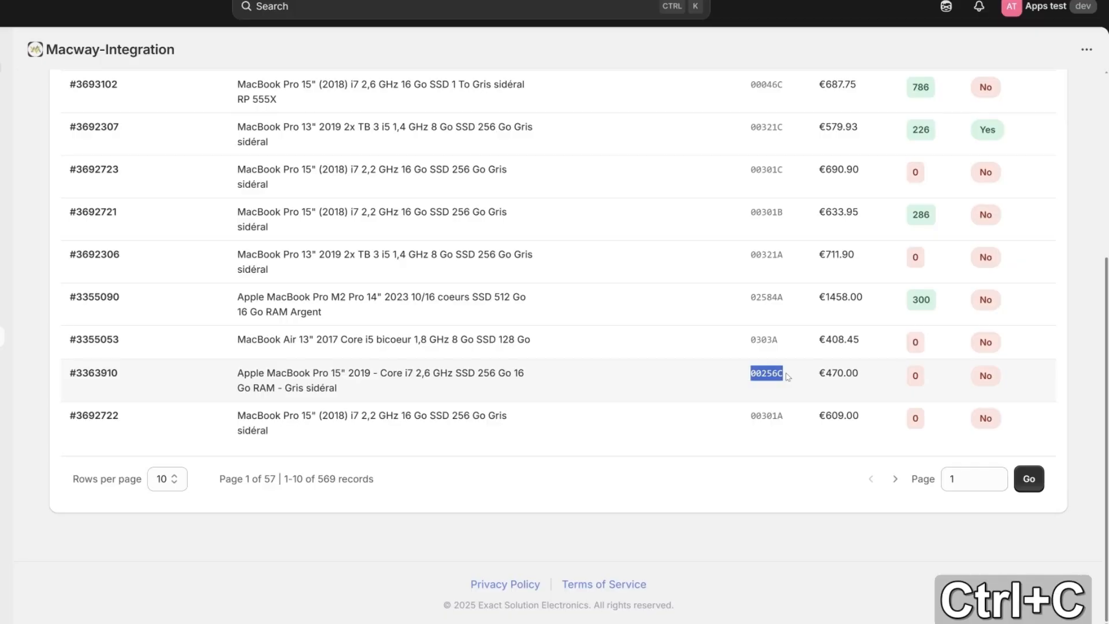
click(789, 377)
scroll(790, 381, up, 5)
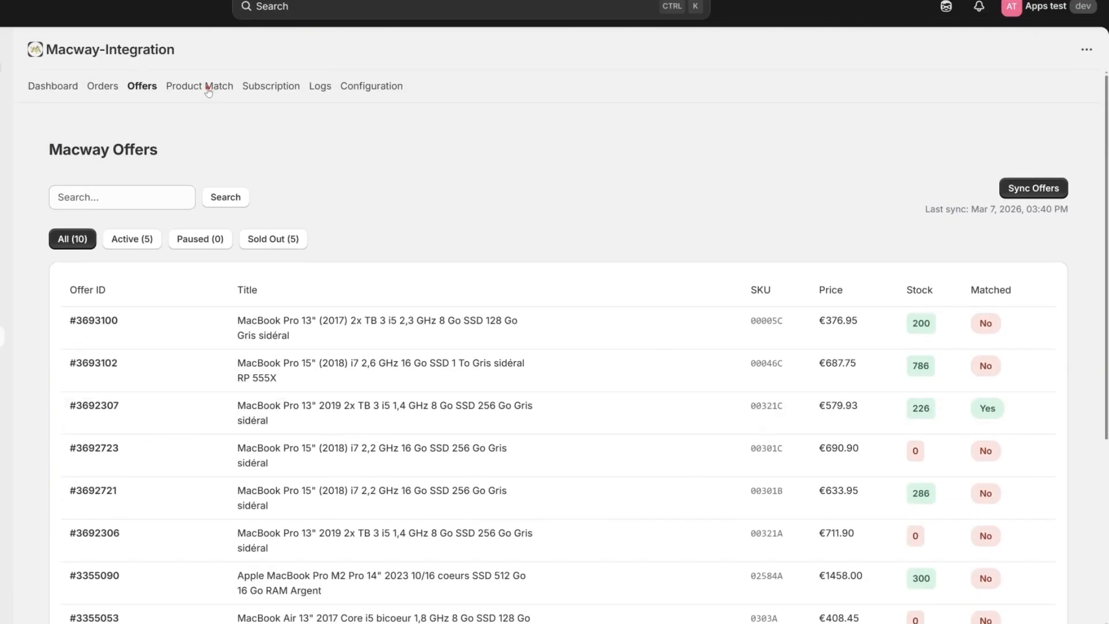
click(208, 87)
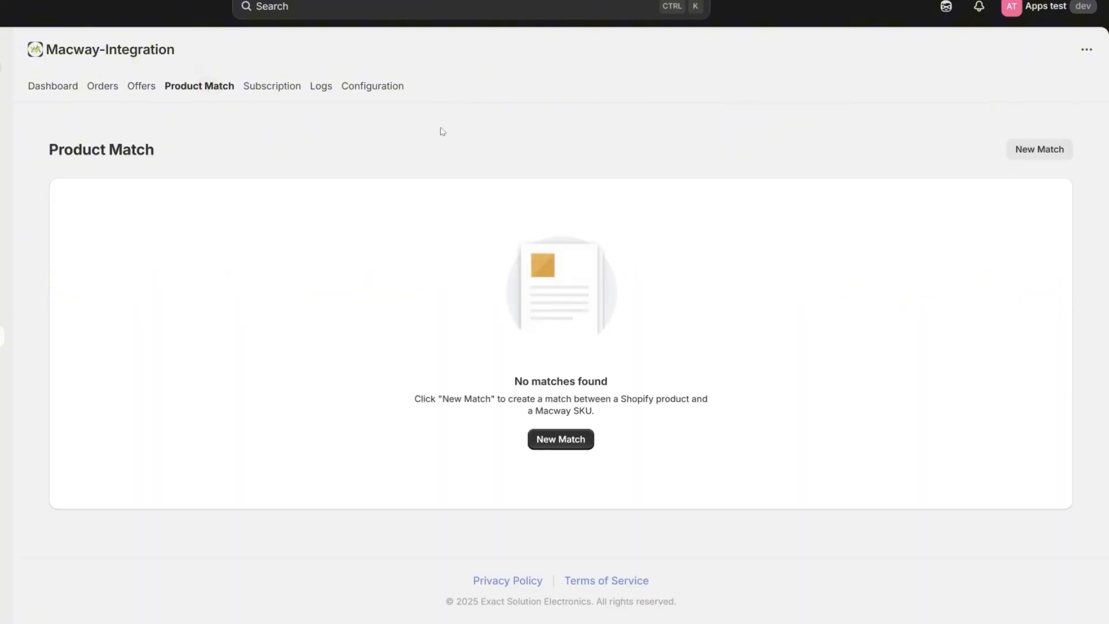
- Start a new match for The Compare at Price Snowboard-match product's Default Title (06969A) variant
click(1026, 150)
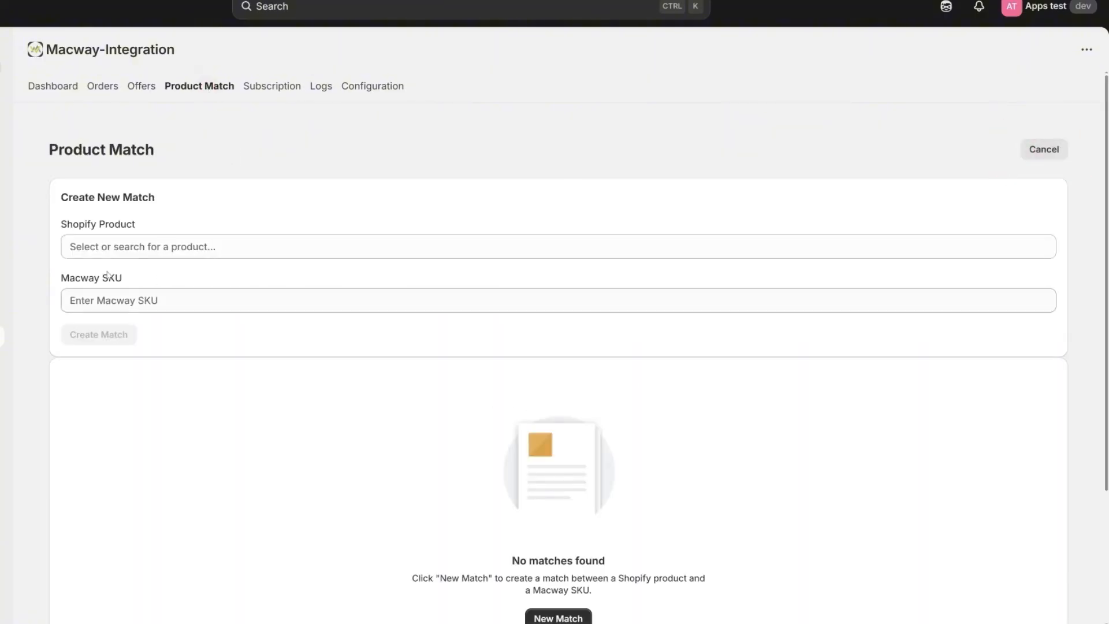
click(165, 241)
scroll(223, 350, down, 8)
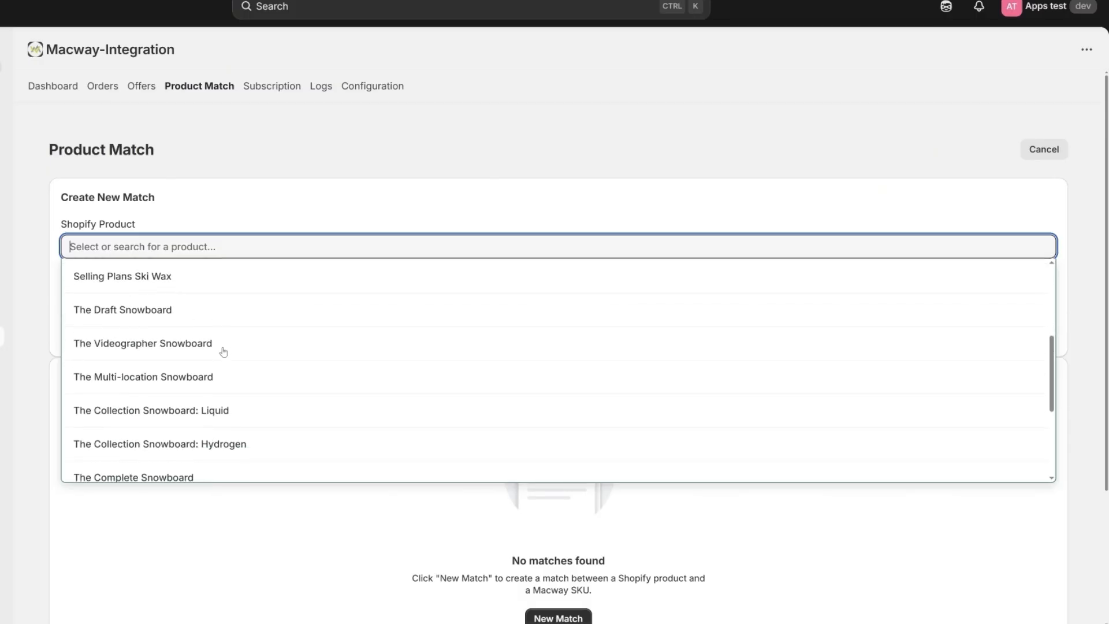
scroll(223, 351, down, 1)
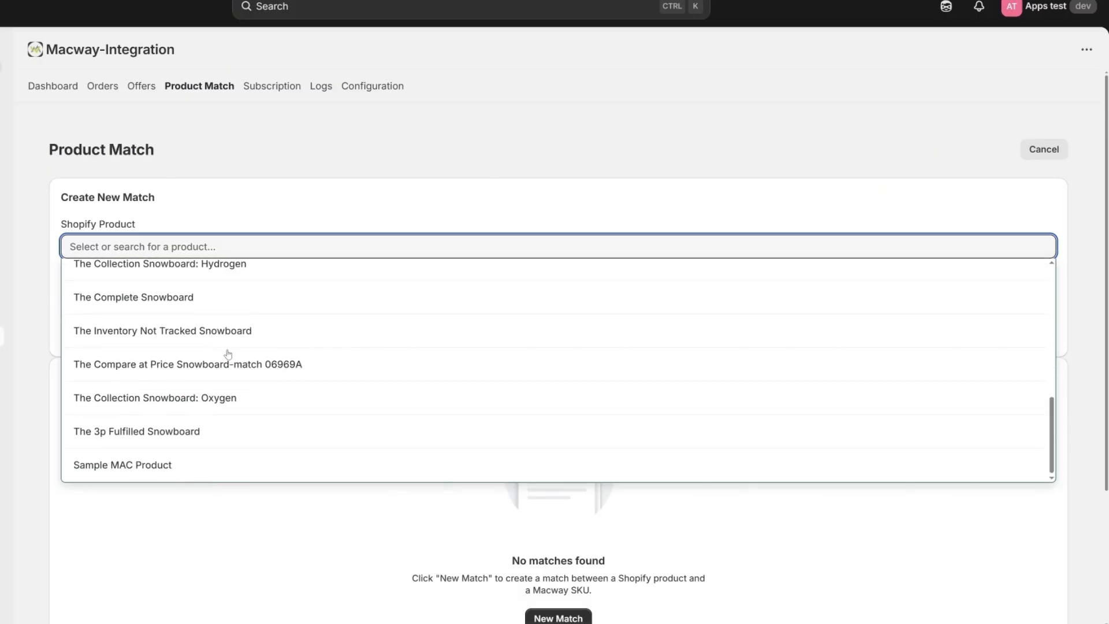
click(271, 370)
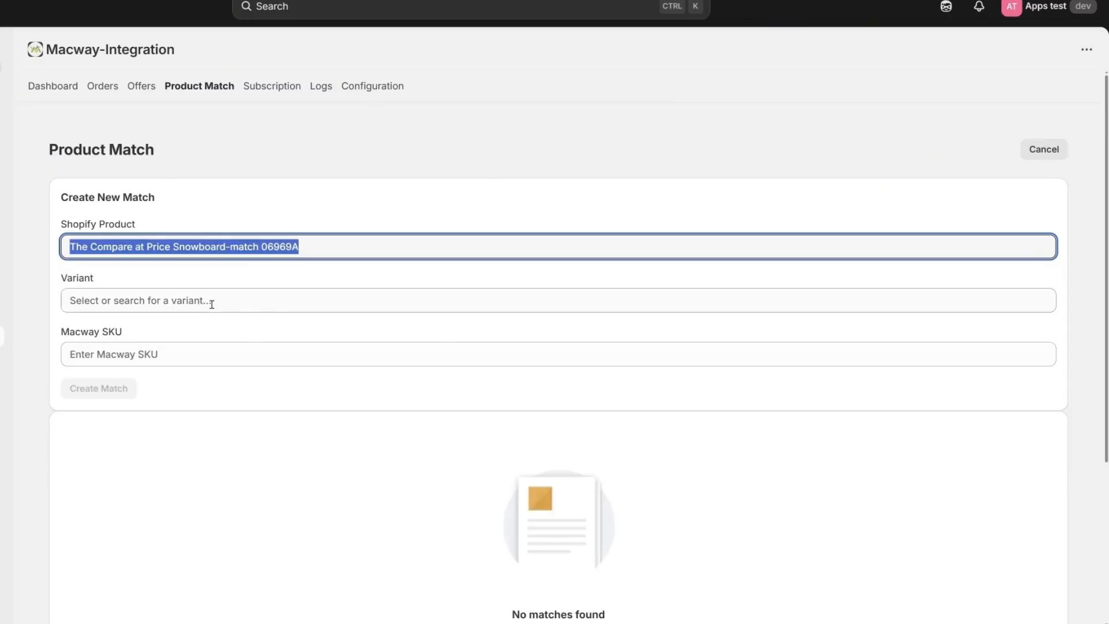
click(198, 272)
click(320, 250)
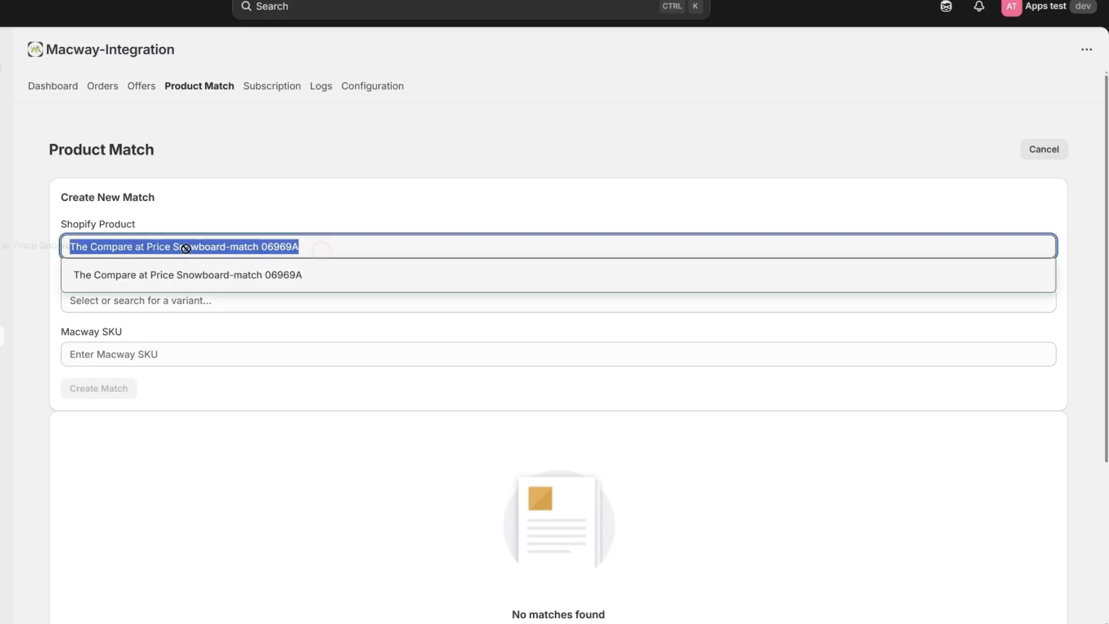
click(358, 227)
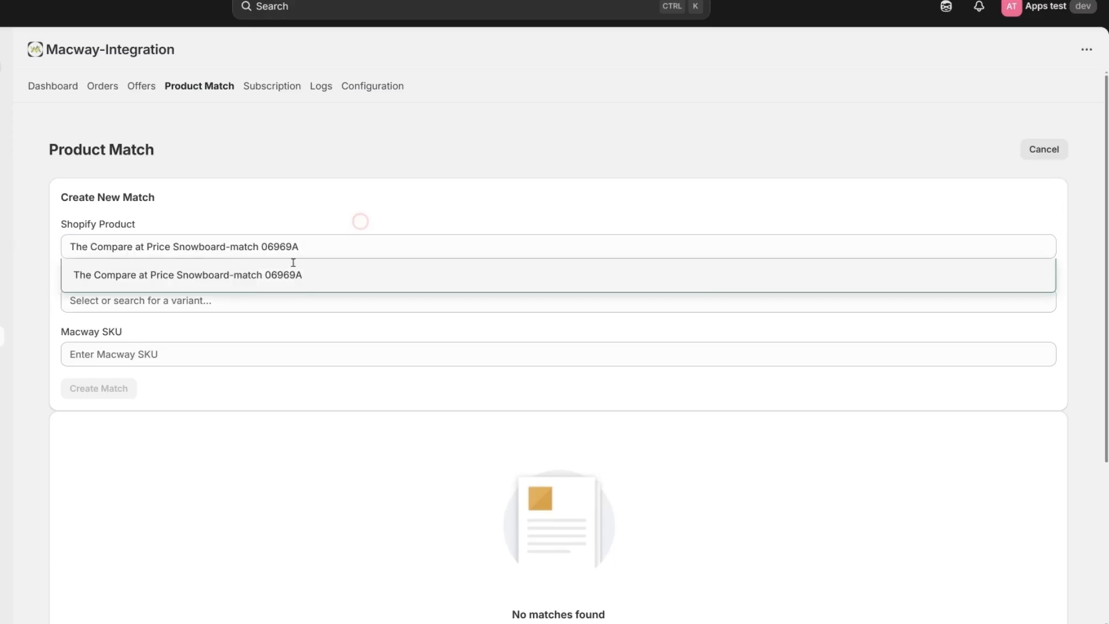
click(224, 308)
click(208, 328)
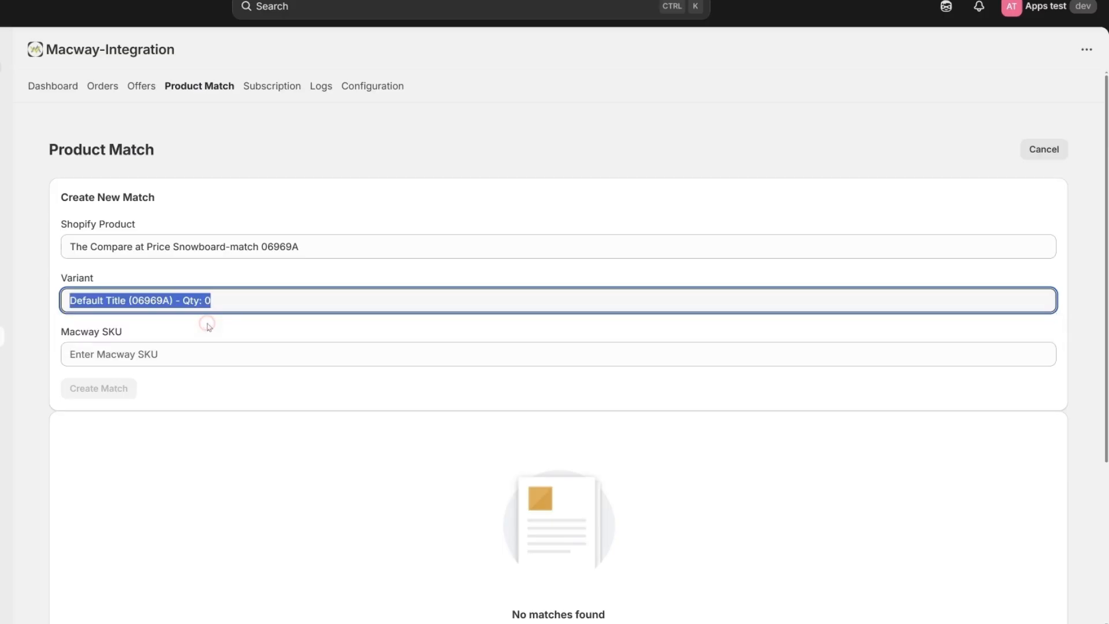
- Enter 00256C as the Macway SKU and create the match
click(172, 356)
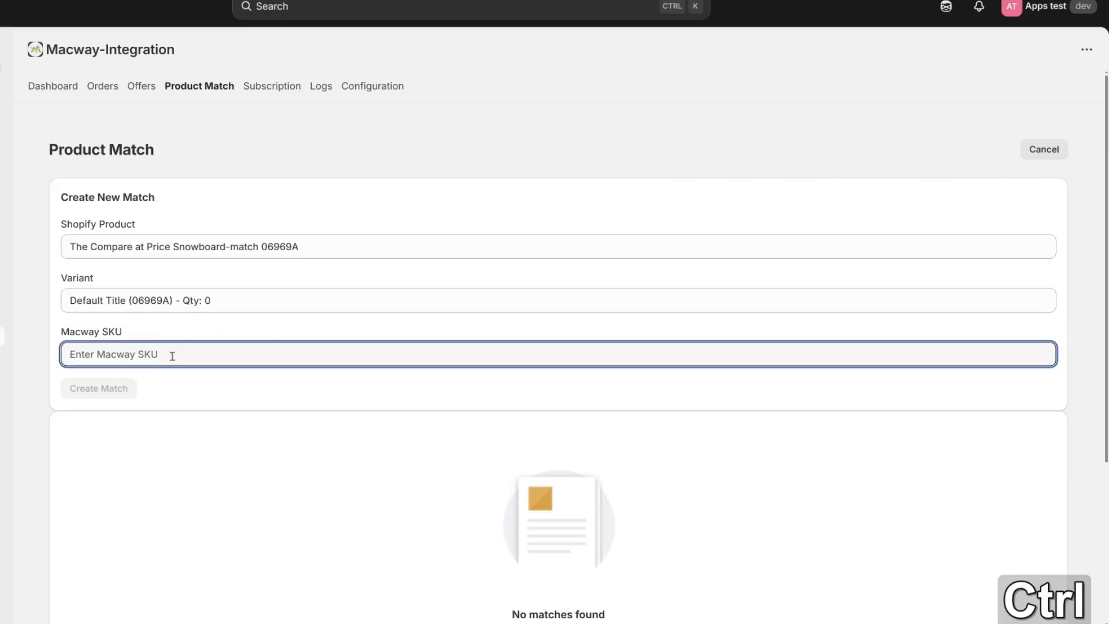
text(00256C)
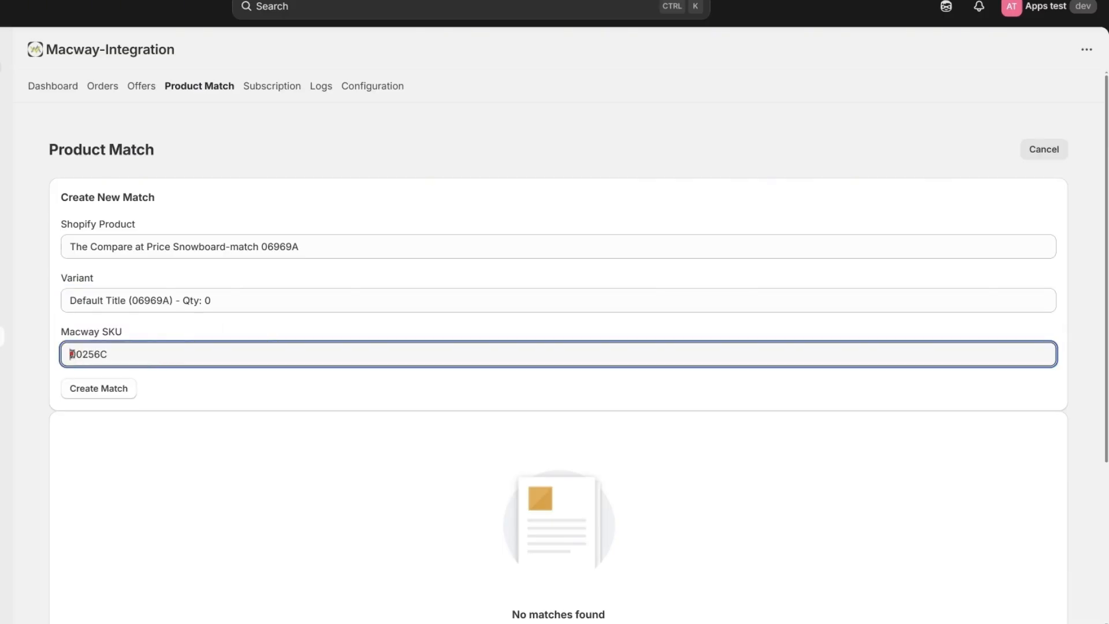
key(BackSpace)
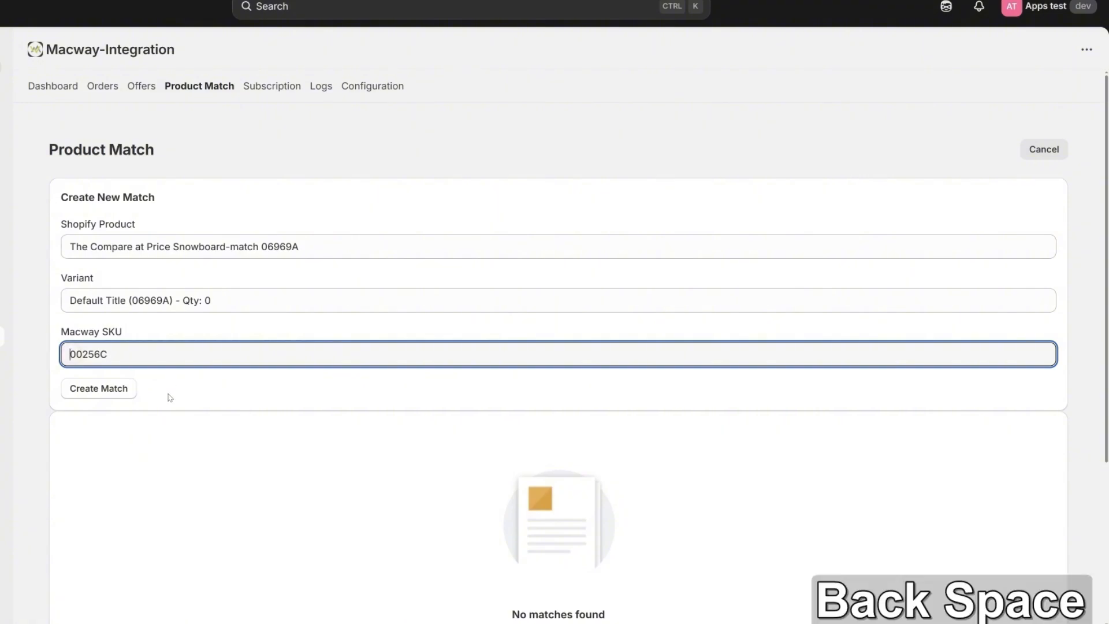
click(170, 397)
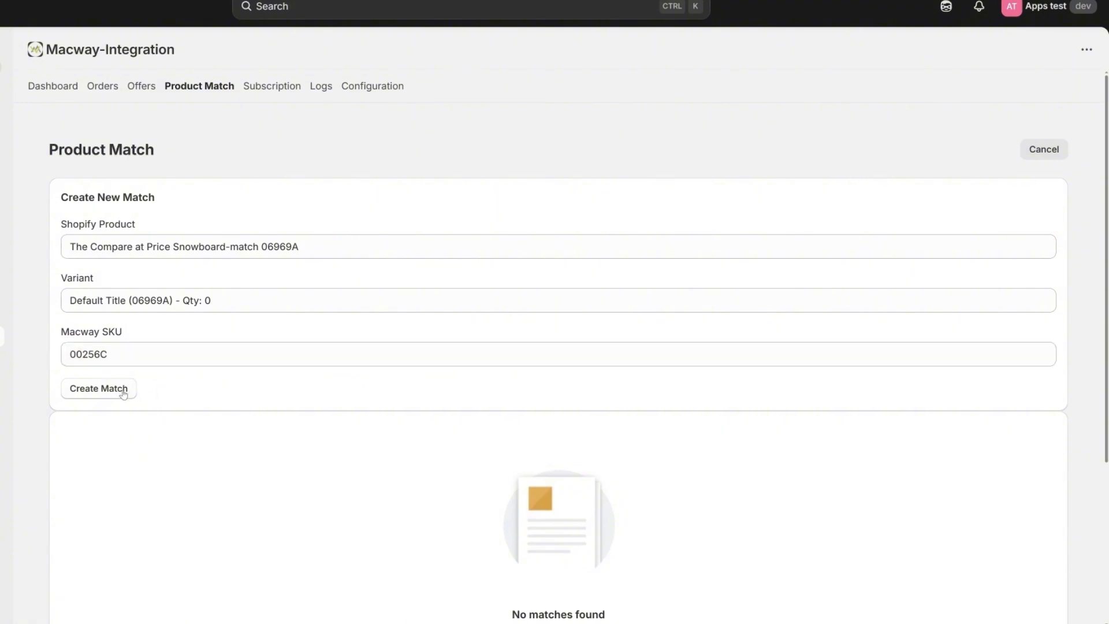
click(122, 392)
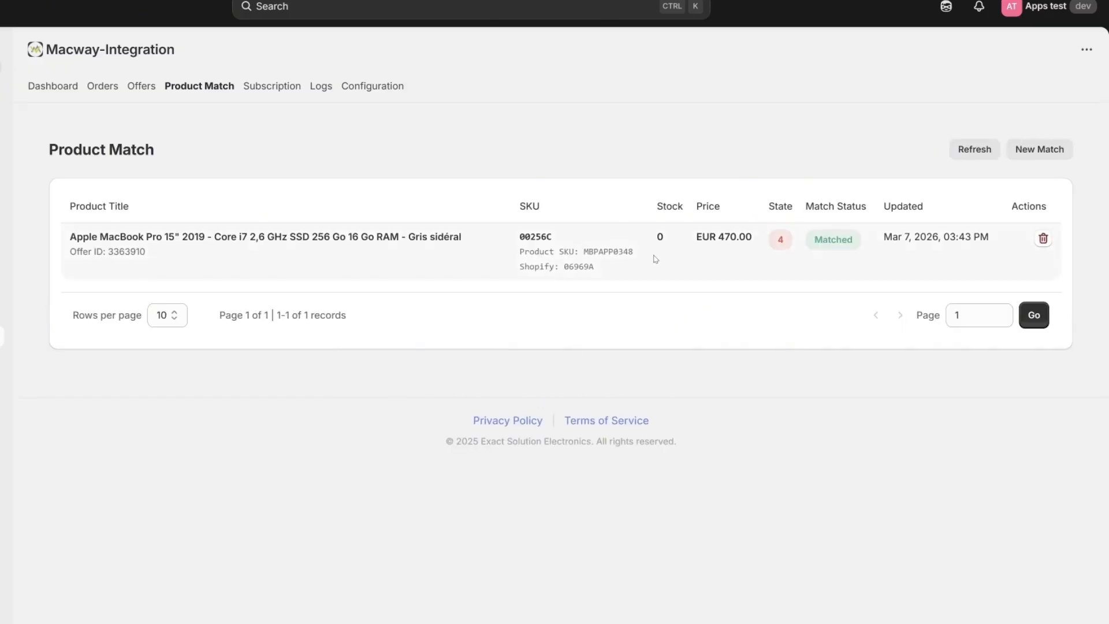
- Check the new 00256C row's Matched status in the Product Match list
mouse_move(809, 243)
mouse_down()
mouse_move(869, 245)
mouse_move(813, 247)
mouse_up()
click(866, 243)
click(859, 238)
double_click(859, 238)
click(863, 237)
click(809, 278)
- Copy the match's Shopify SKU 06969A
drag(566, 266, 519, 237)
click(604, 269)
click(640, 256)
click(644, 281)
click(562, 236)
click(567, 238)
double_click(578, 267)
key(ctrl+c)
click(774, 361)
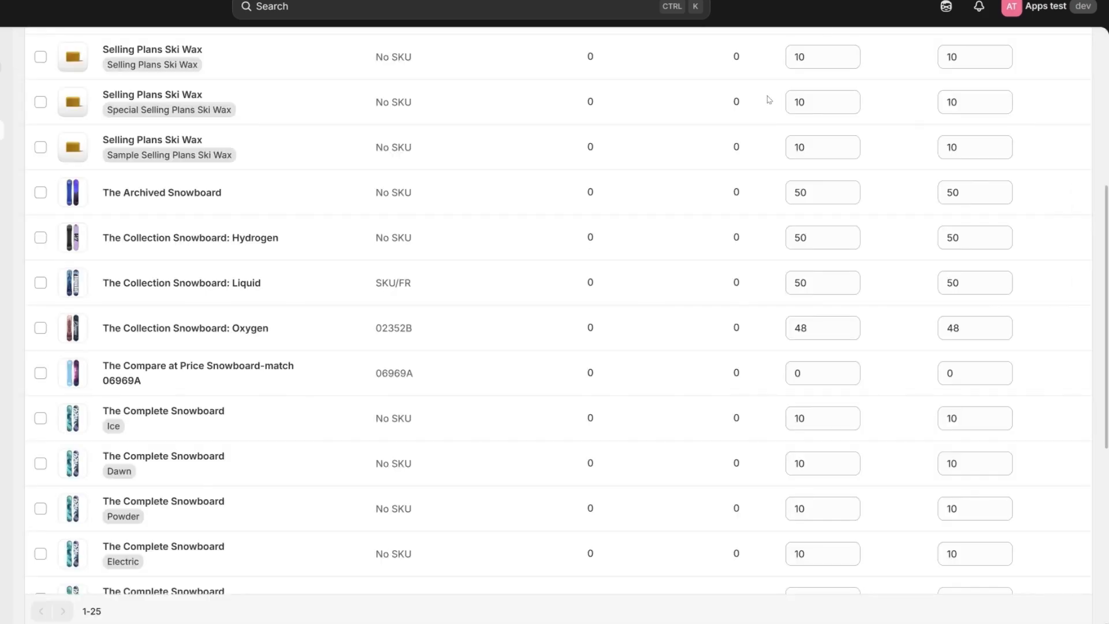
- Search inventory for 06969A and save its available quantity as 256
scroll(769, 99, up, 6)
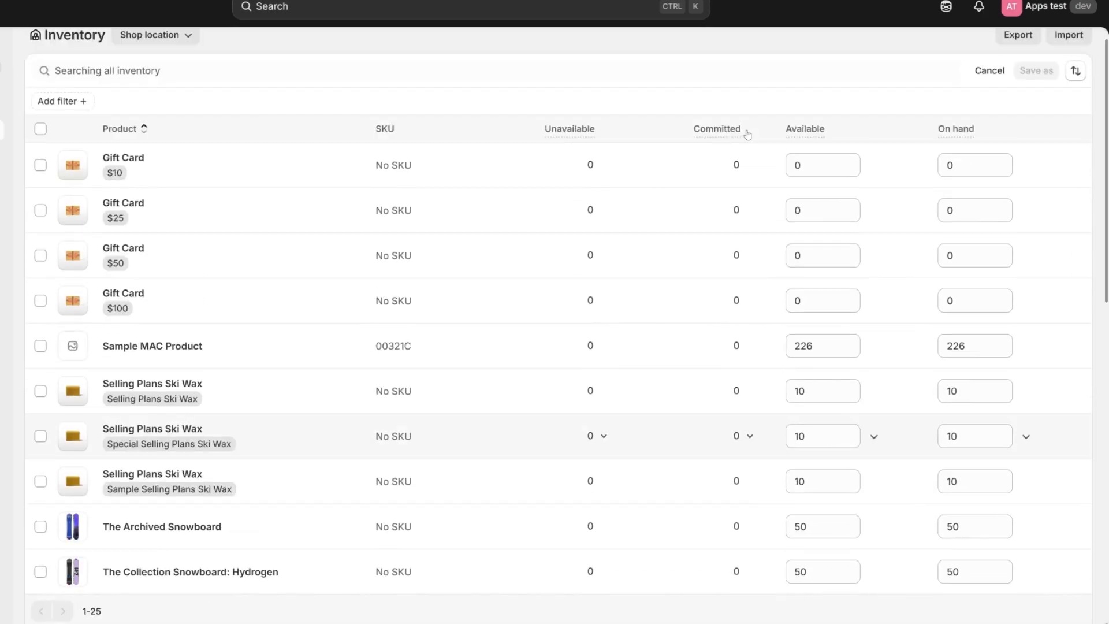
click(152, 88)
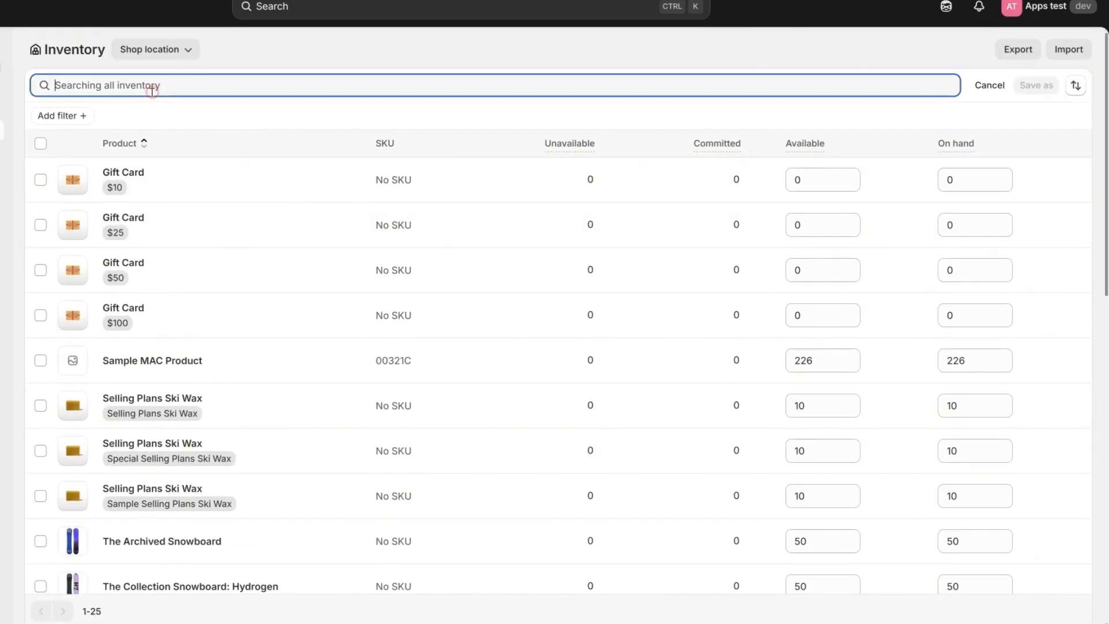
key(ctrl+v)
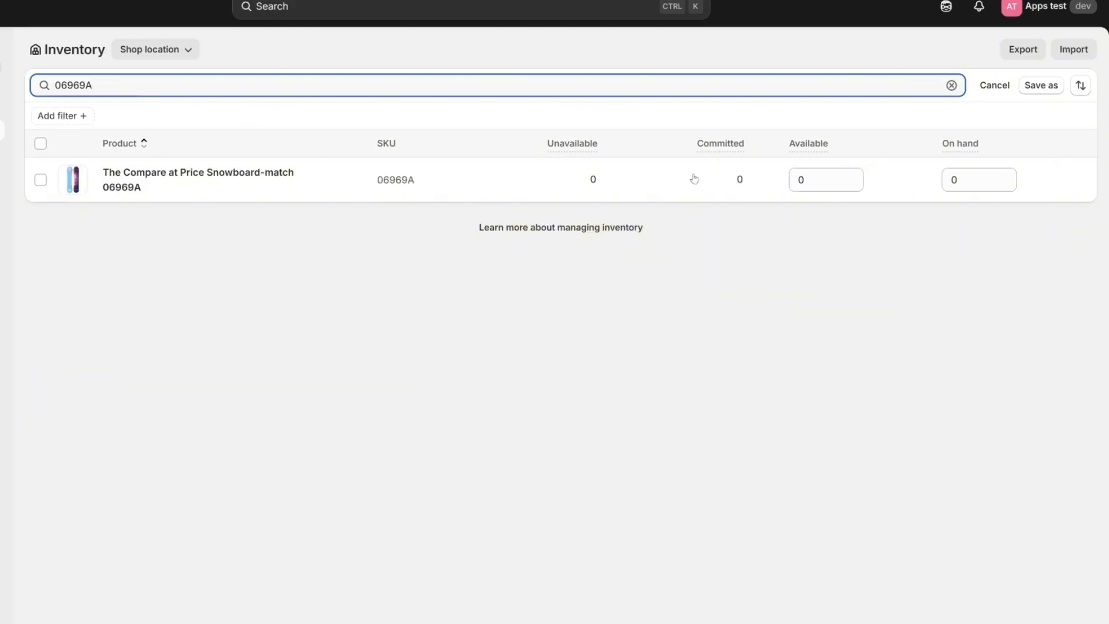
click(812, 177)
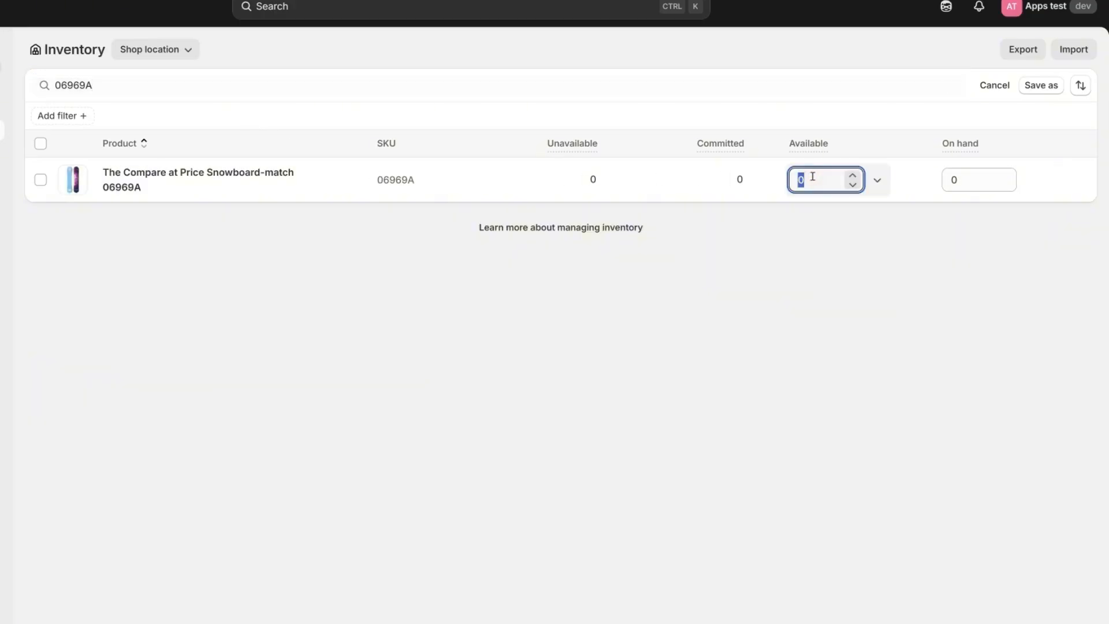
text(256)
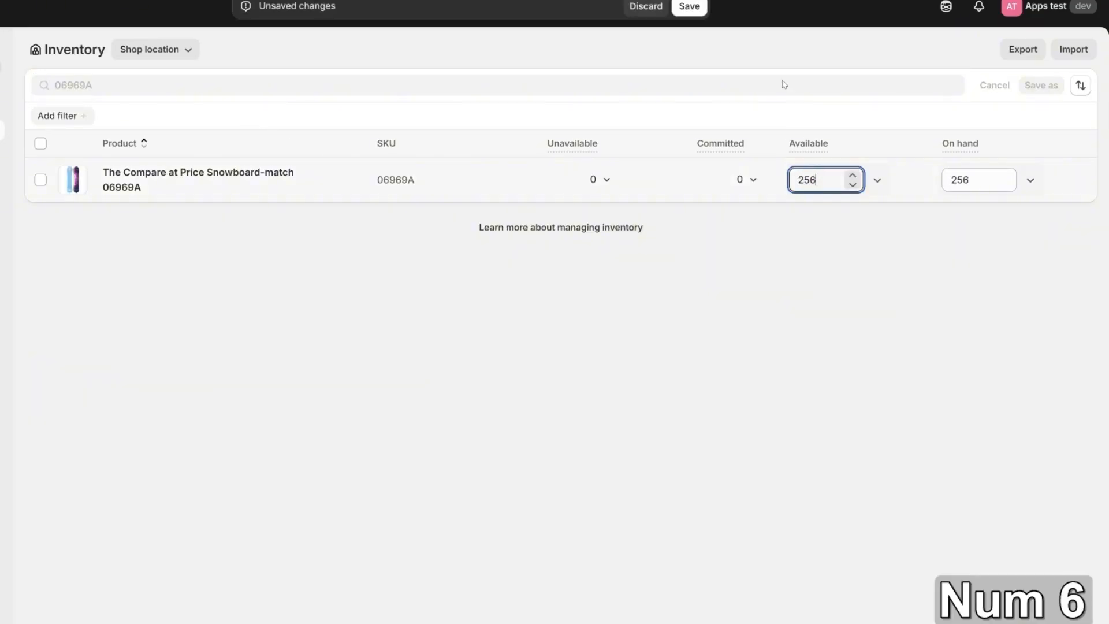
click(693, 7)
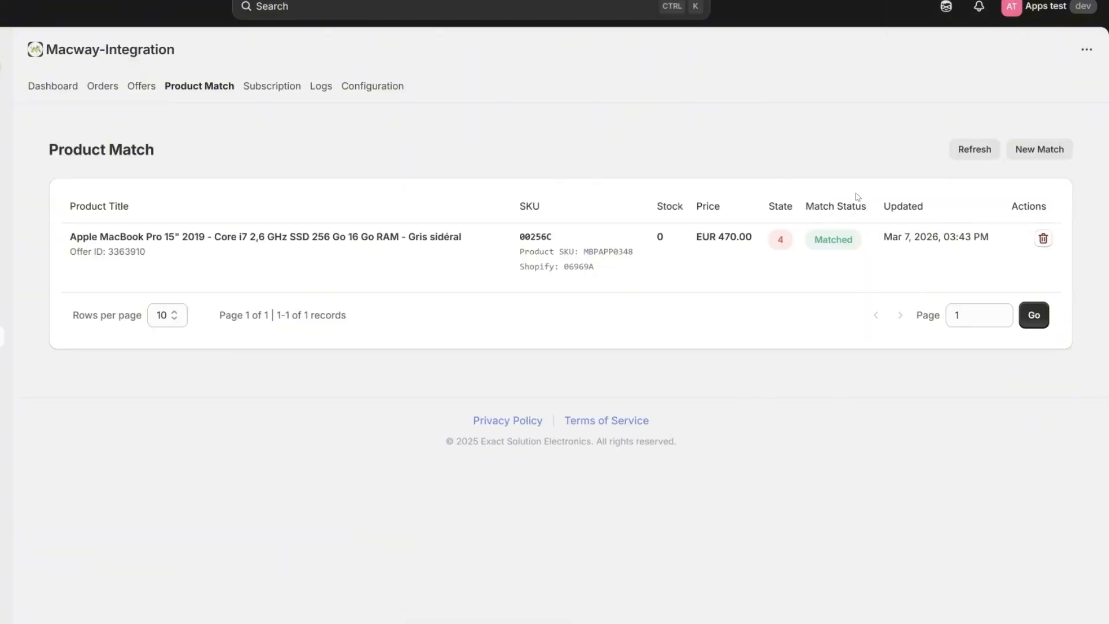
- Refresh the Product Match table until the 00256C row shows stock 256
click(969, 151)
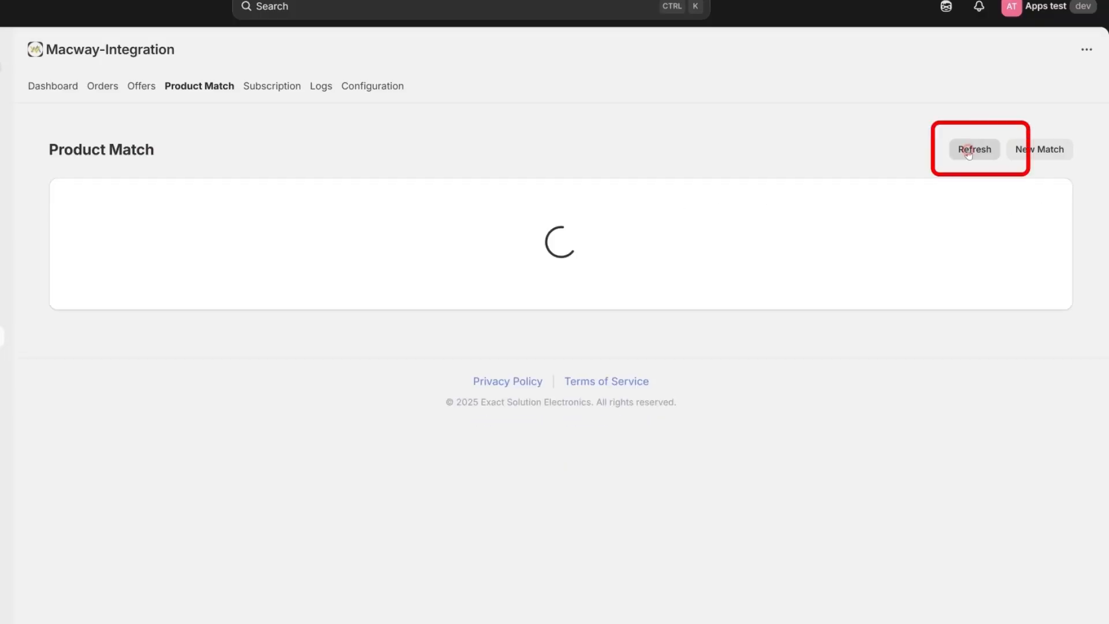
click(969, 151)
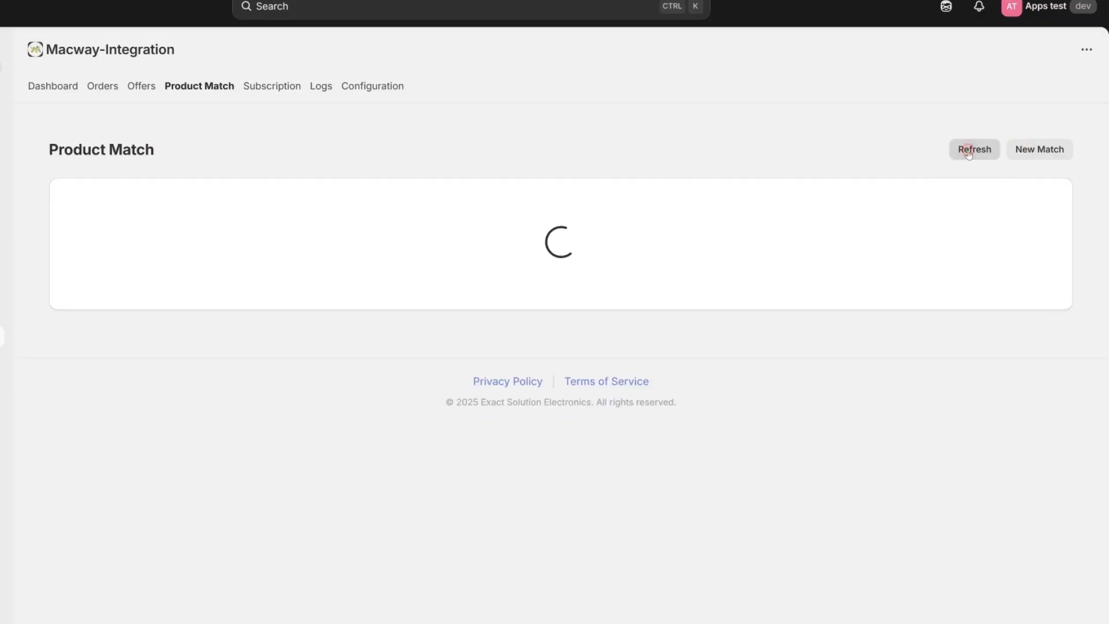
mouse_move(648, 240)
mouse_down()
mouse_move(689, 243)
mouse_move(656, 238)
mouse_up()
click(679, 238)
- Highlight the synced stock 256, offer ID, SKU 00256C and Shopify SKU 06969A
click(677, 239)
click(685, 239)
click(683, 240)
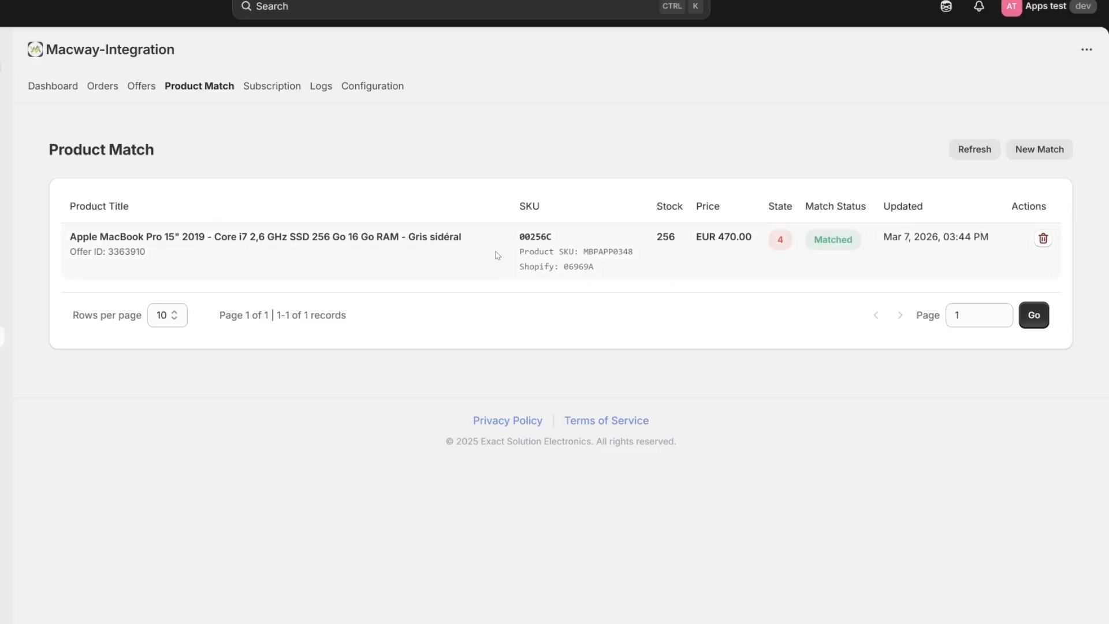
drag(506, 237, 608, 269)
click(568, 237)
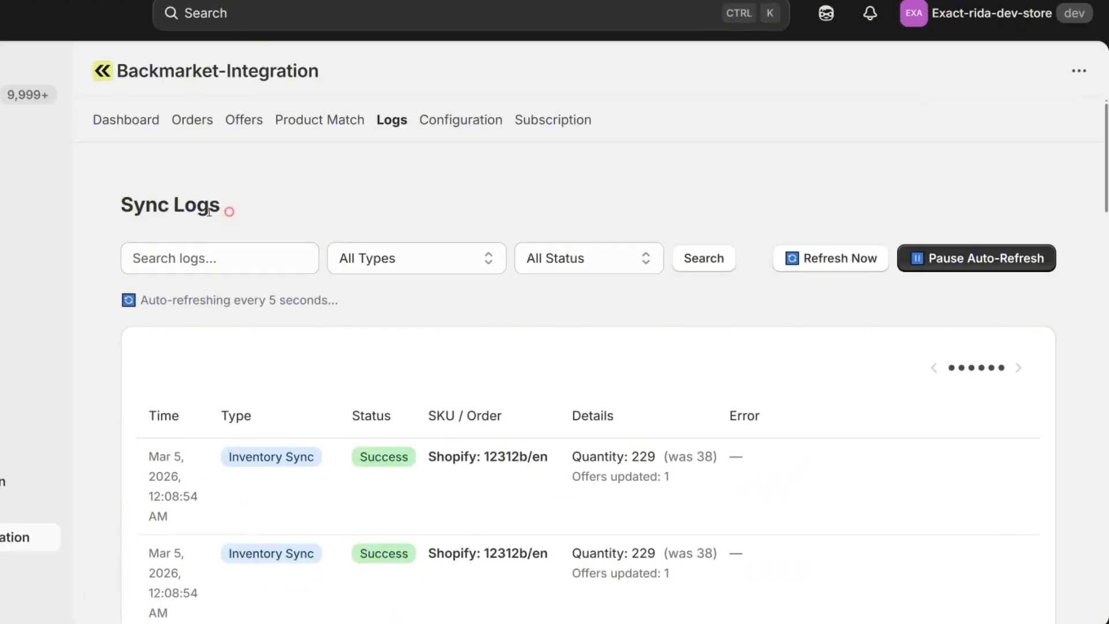
- Copy 'Shopify: 12312b/en' from the first Sync Logs row and search the logs for it
drag(228, 212, 113, 214)
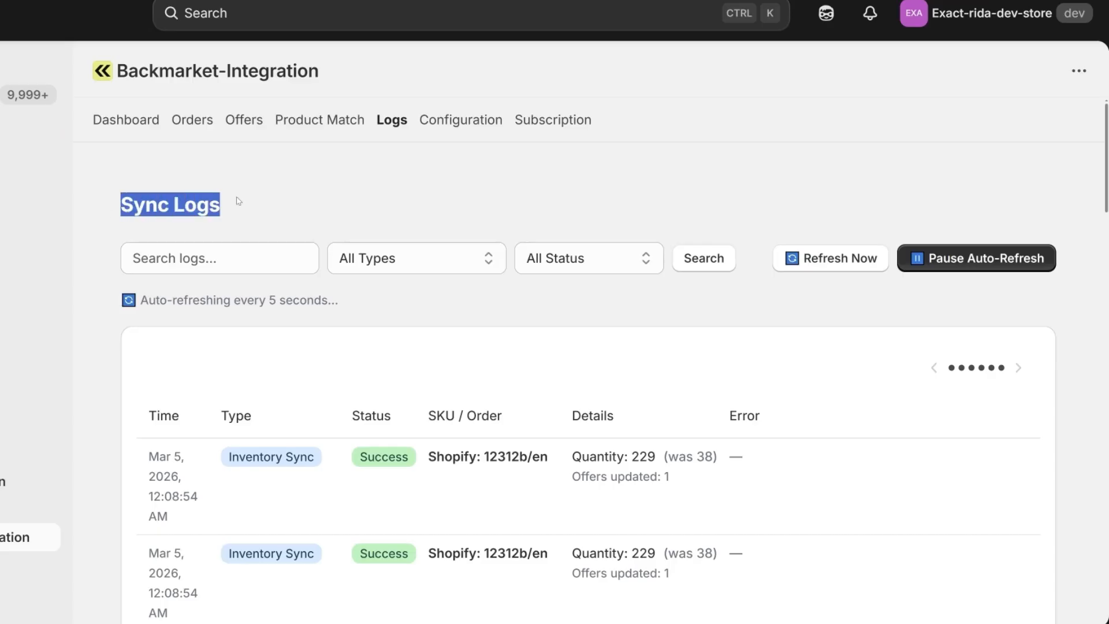
drag(428, 457, 552, 458)
key(ctrl+c)
click(164, 257)
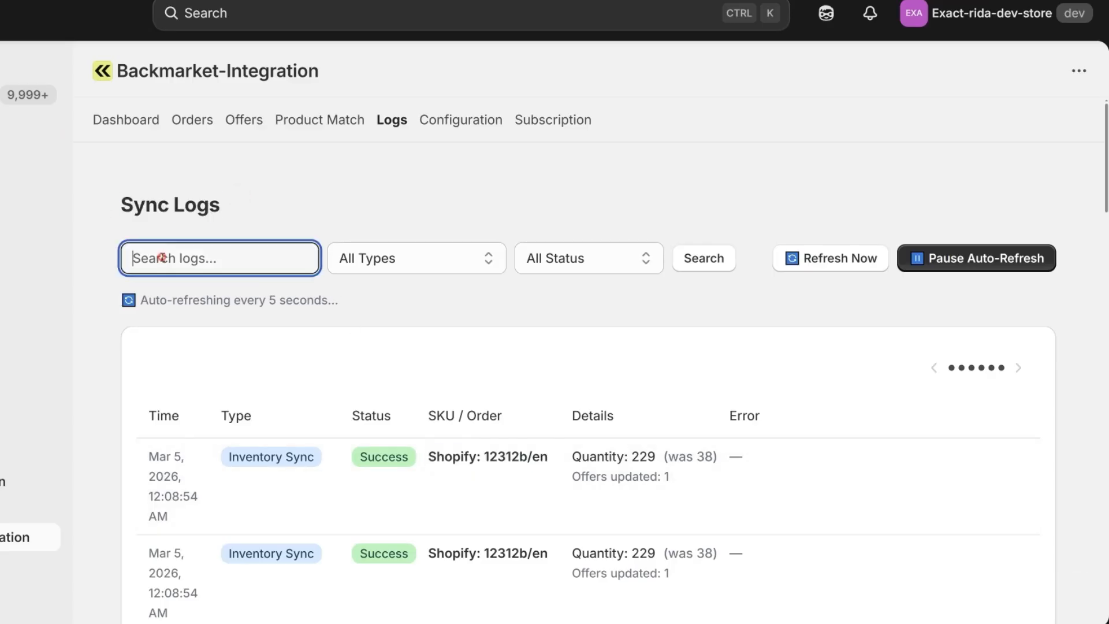
key(ctrl+v)
click(699, 265)
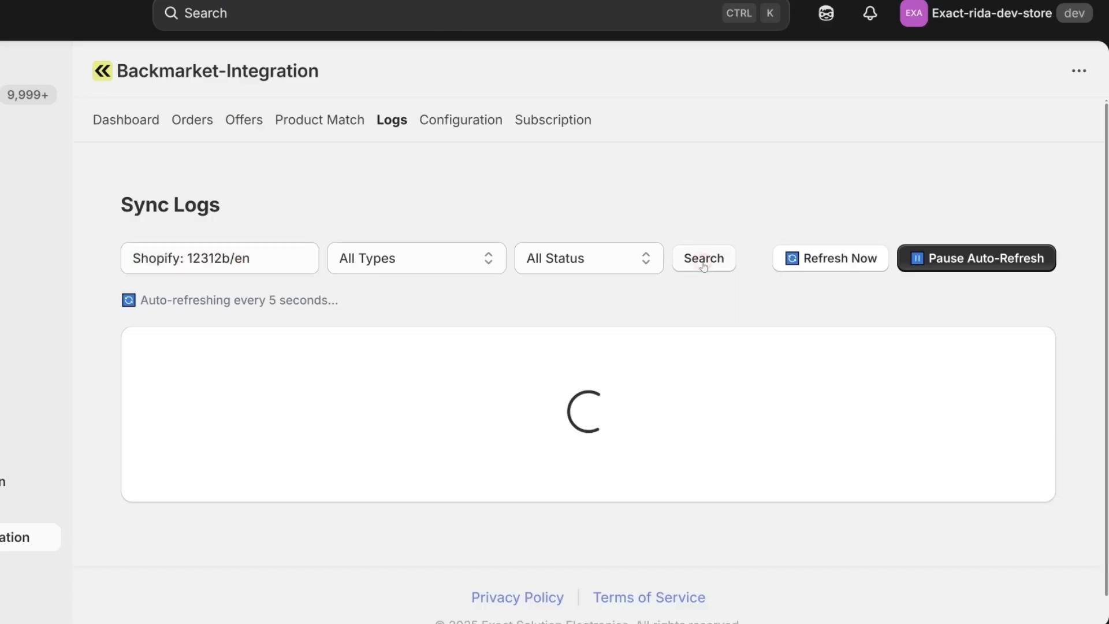
- Remove the 'Shopify: ' prefix, search for 12312b/en, and review the matching rows
click(263, 258)
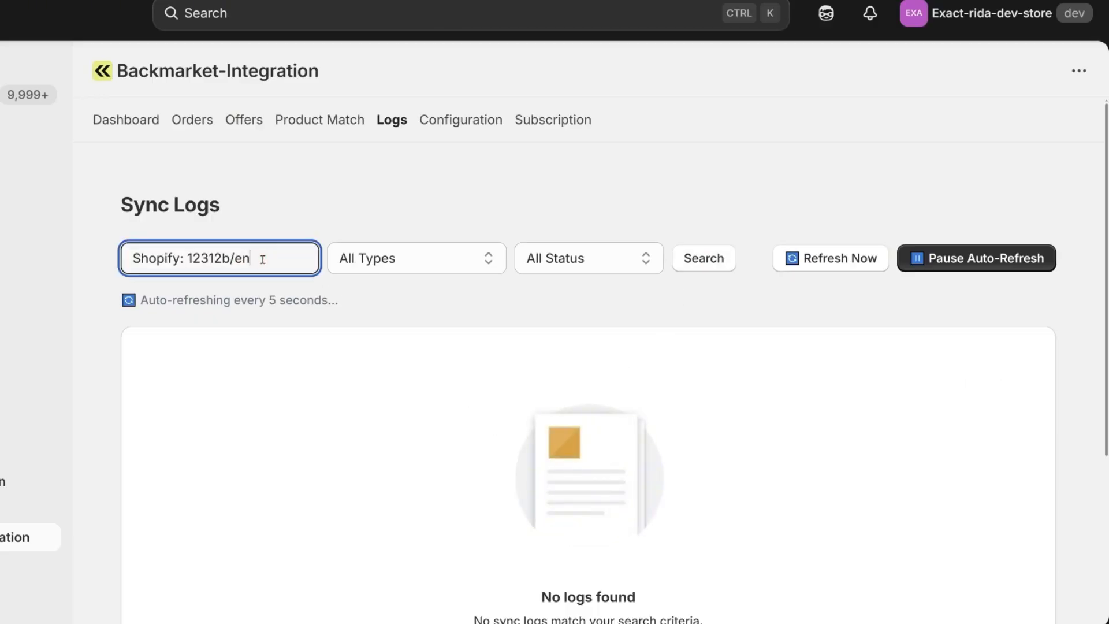
drag(186, 257, 128, 257)
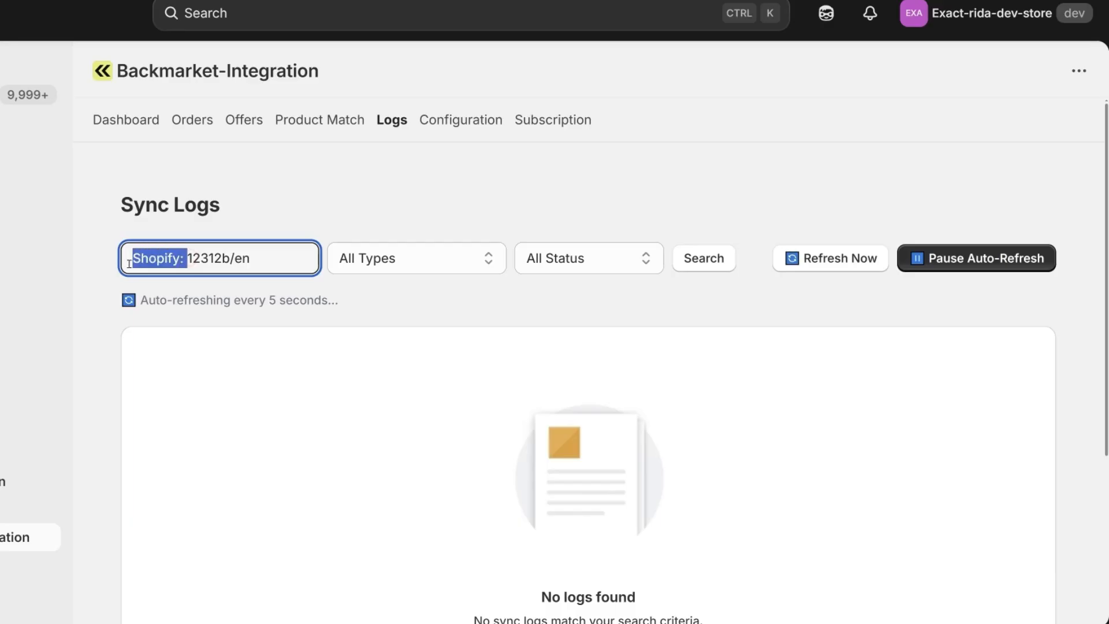
key(BackSpace)
click(706, 266)
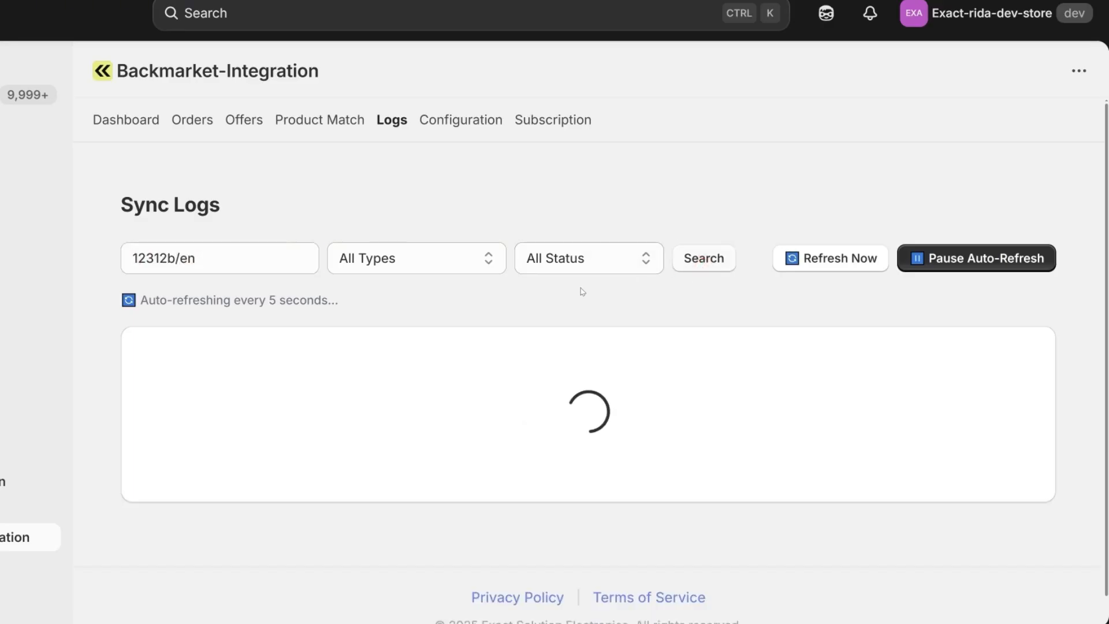
drag(591, 409, 758, 406)
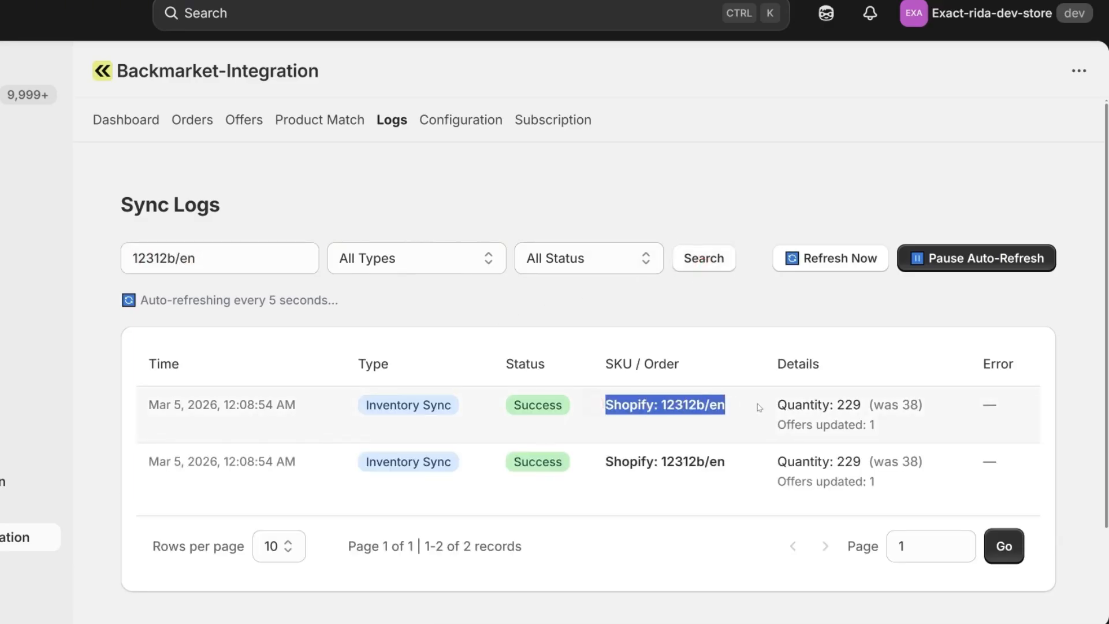
drag(593, 465, 729, 461)
- Clear the log search and filter logs to the Fulfillment Update type
click(306, 258)
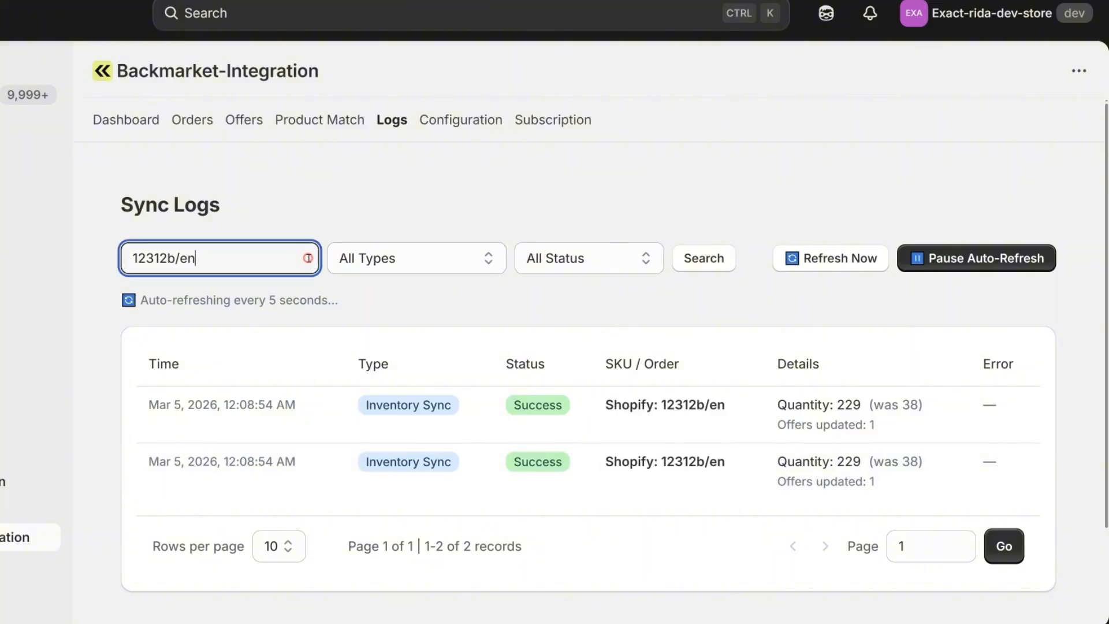
key(ctrl+a)
key(BackSpace)
click(680, 259)
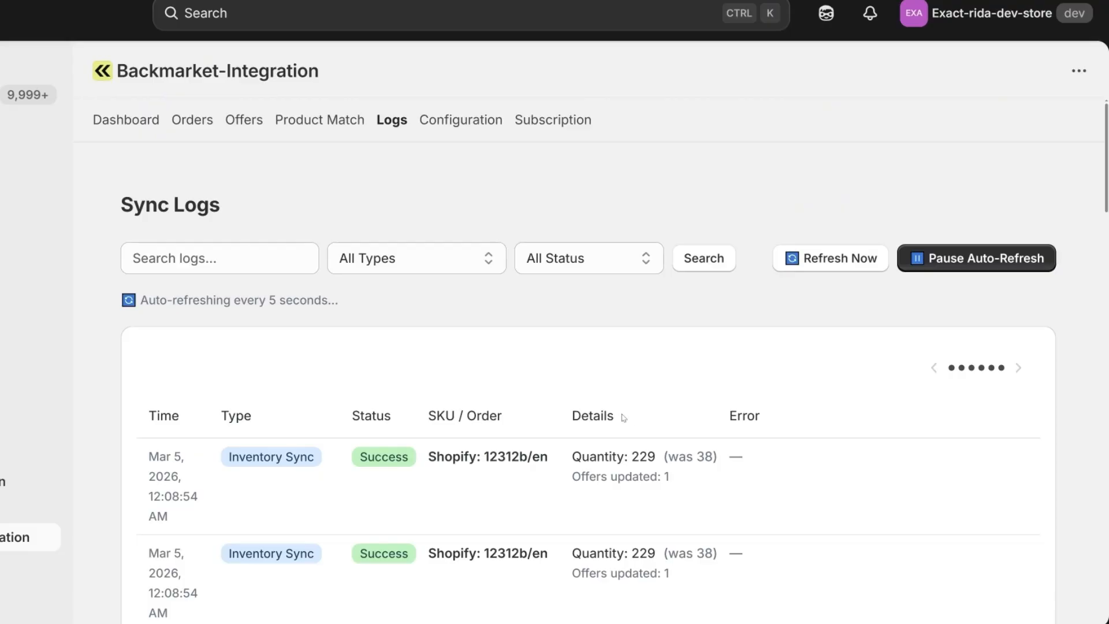
click(431, 258)
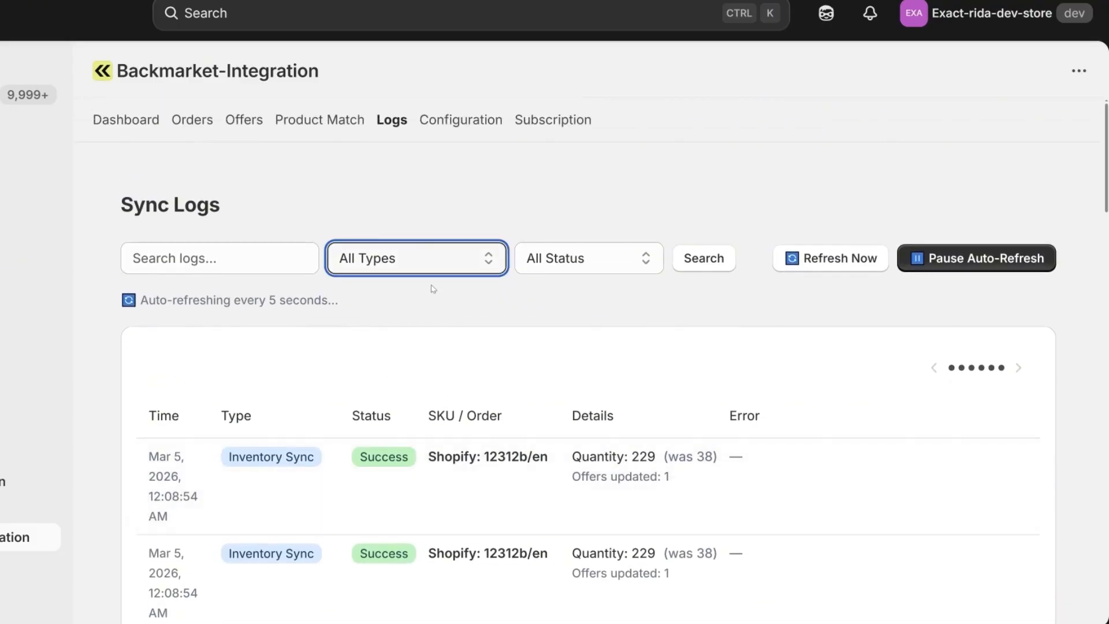
click(411, 256)
click(407, 322)
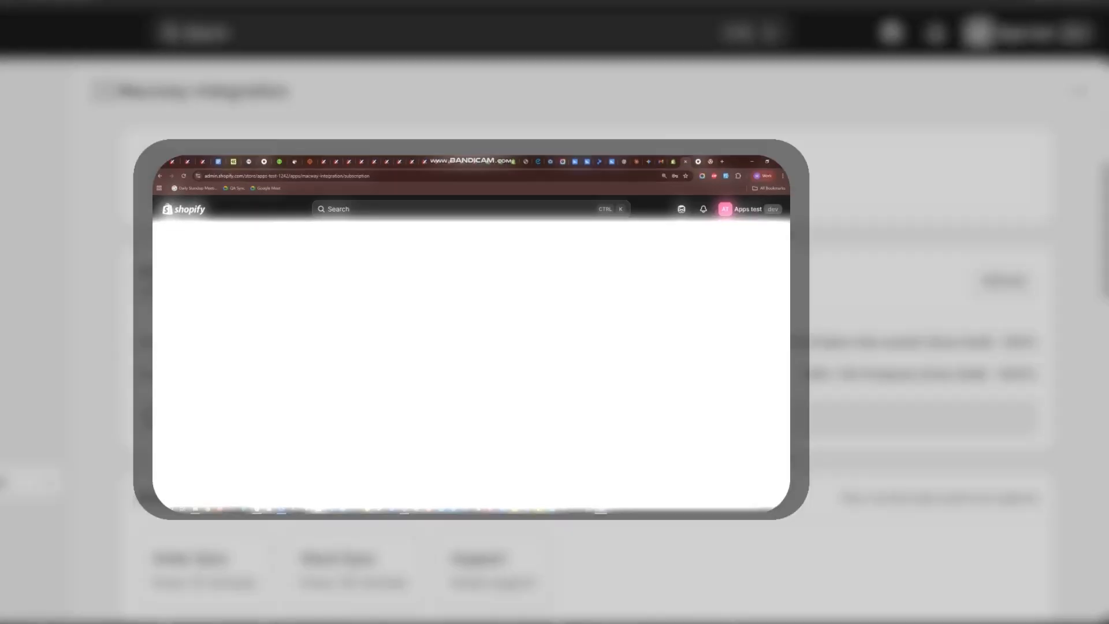
- Review the Current Plan: FREE label and usage statistics, including products usage 300 / 30
drag(118, 223, 260, 224)
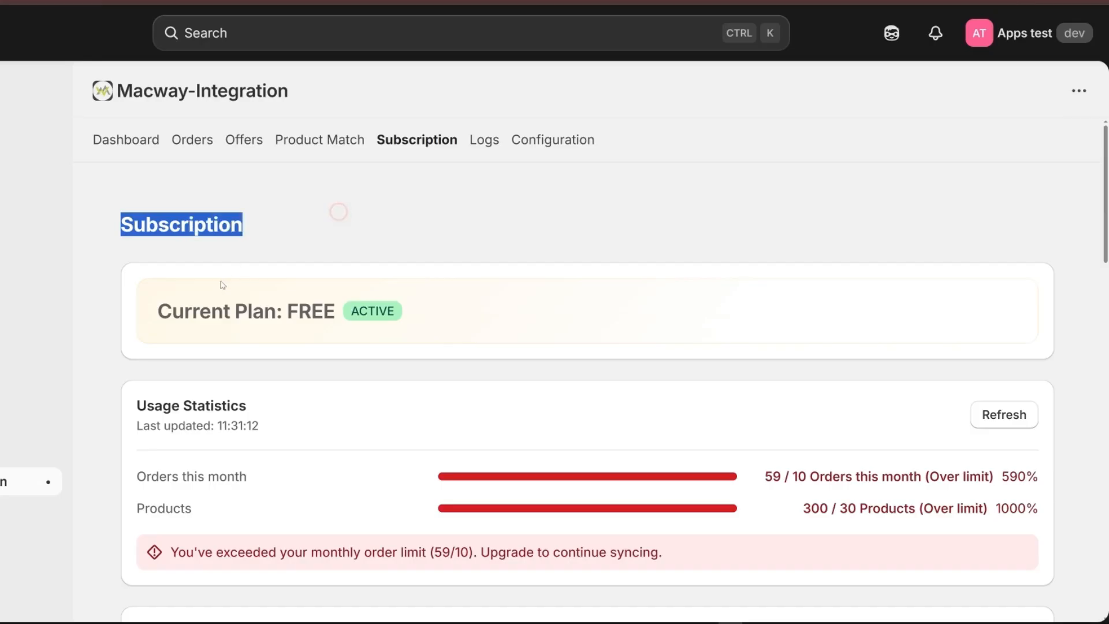
drag(154, 311, 342, 302)
click(460, 281)
scroll(463, 283, down, 2)
drag(757, 277, 1030, 321)
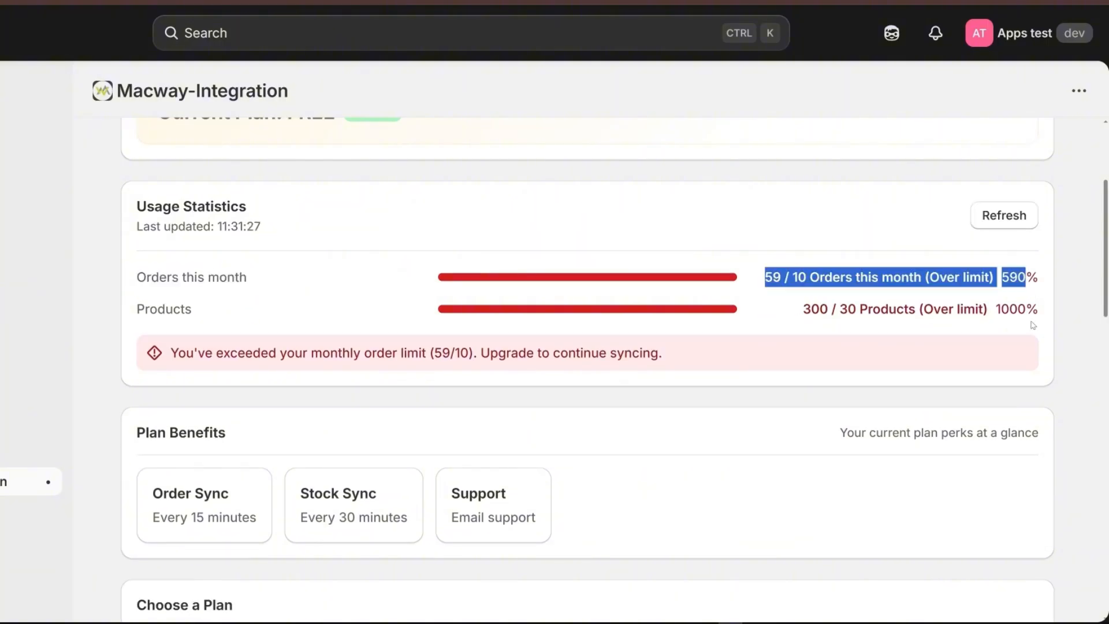
click(1031, 321)
drag(794, 313, 982, 330)
click(859, 334)
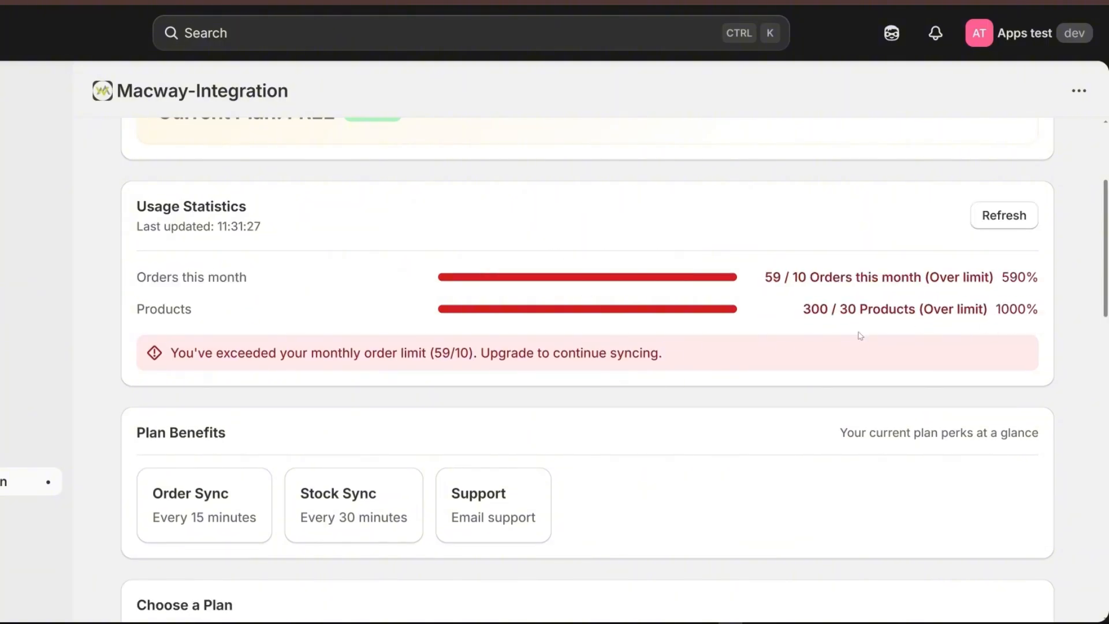
- Review the Plan Benefits: Order Sync, Stock Sync and Support
scroll(314, 314, down, 2)
drag(135, 301, 240, 304)
click(259, 305)
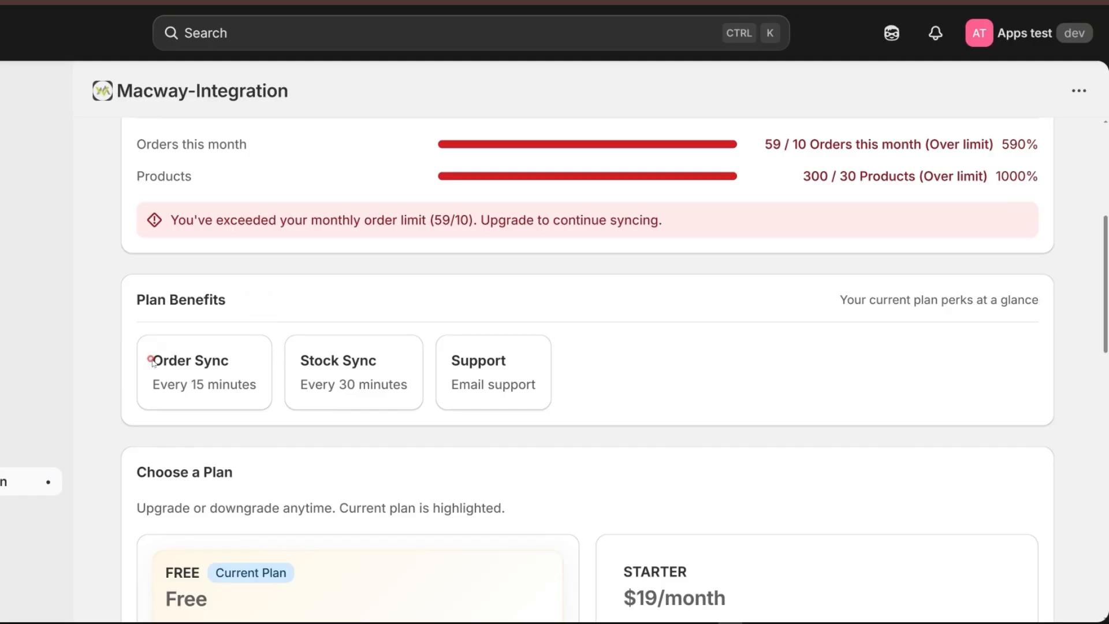
drag(151, 362, 379, 362)
drag(448, 352, 552, 361)
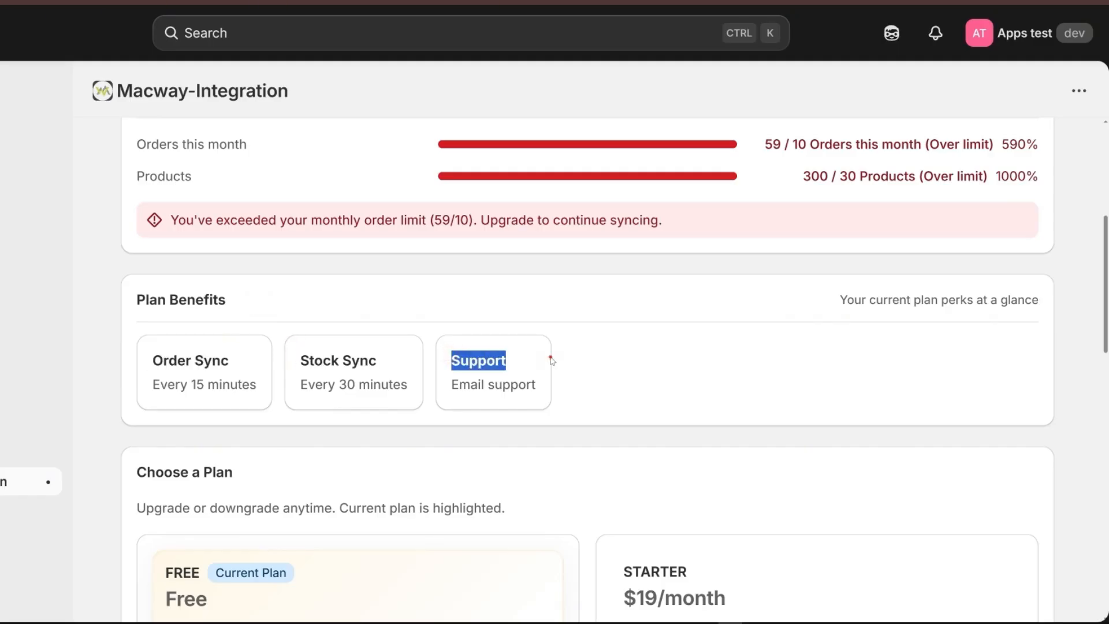
- Review the FREE plan's limits, including up to 10 orders/month, under Choose a Plan
scroll(440, 381, down, 4)
drag(166, 306, 370, 466)
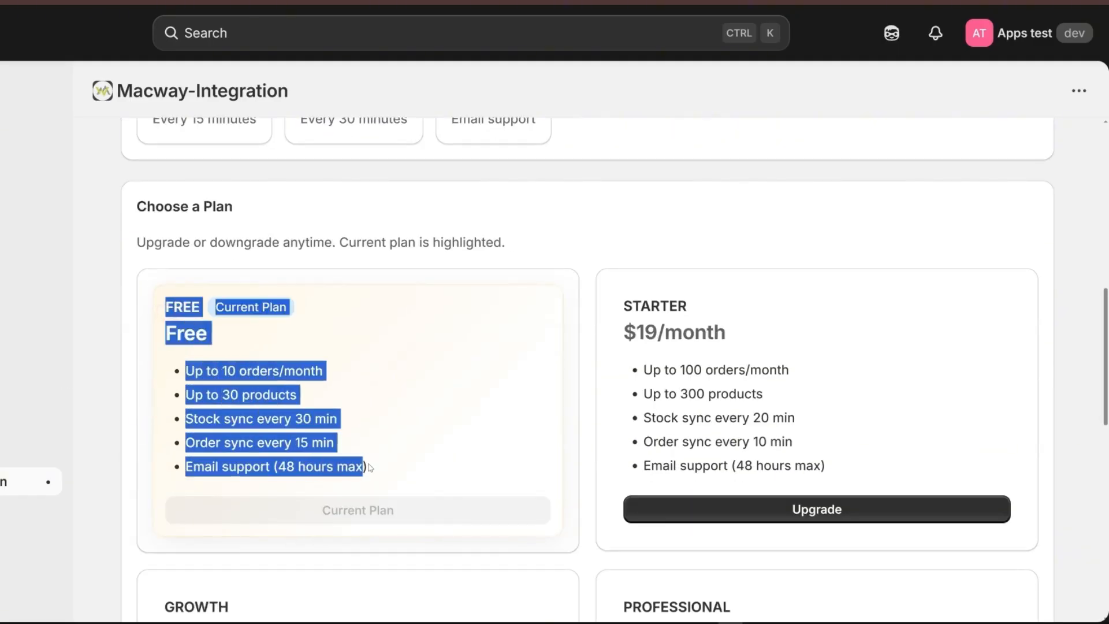
click(363, 444)
drag(222, 373, 279, 372)
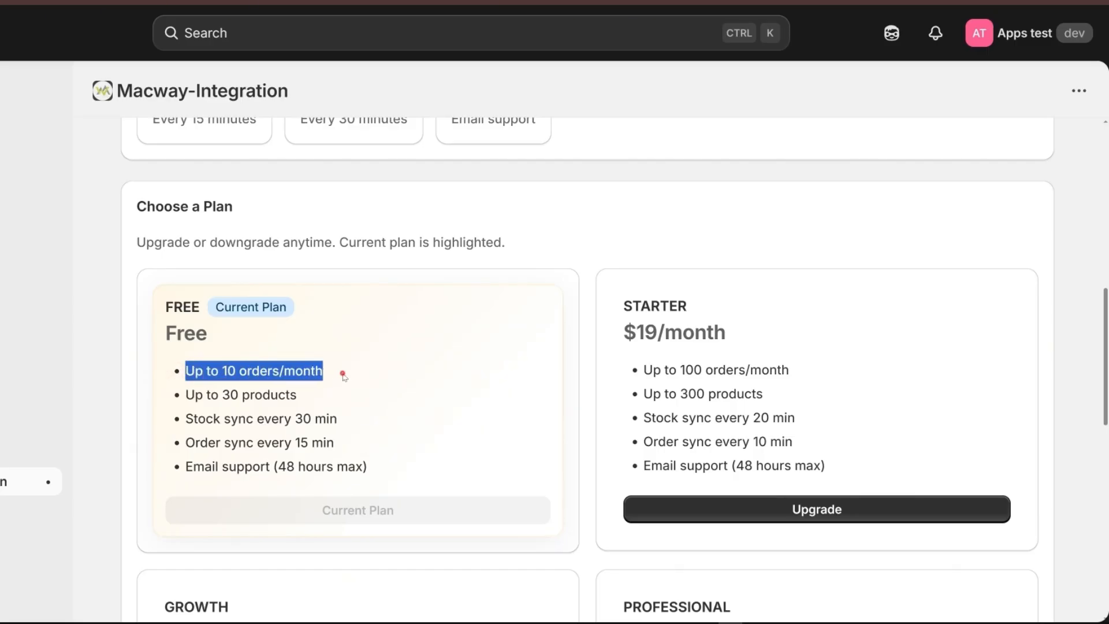
drag(185, 394, 322, 399)
click(327, 399)
scroll(328, 399, down, 5)
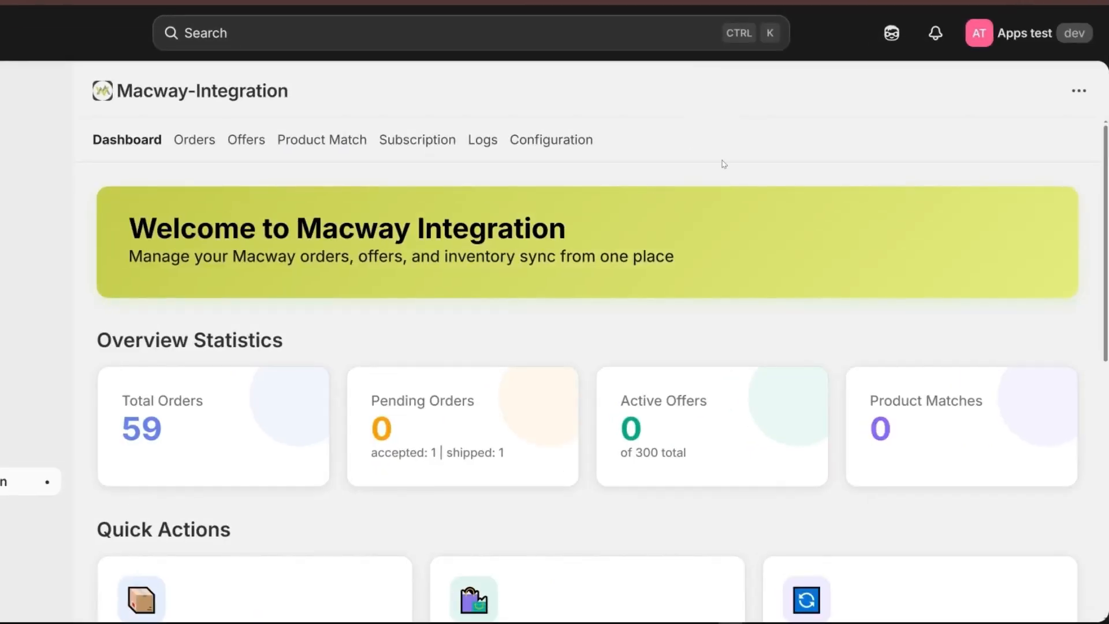
- Choose Uninstall from the app's ••• menu and confirm it in the dialog
click(1083, 90)
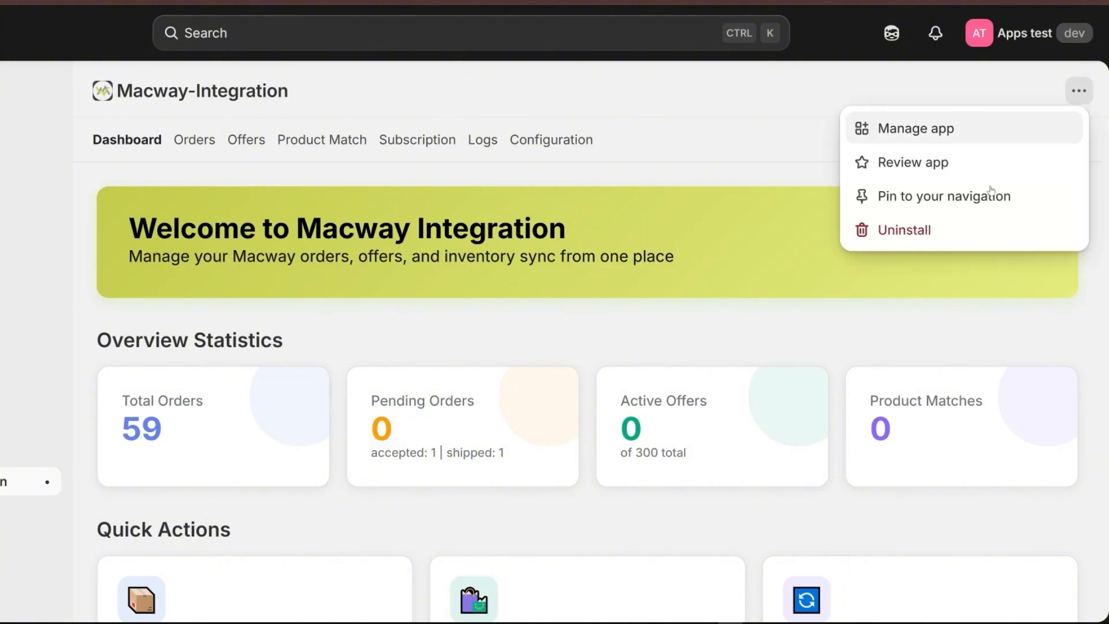
click(911, 228)
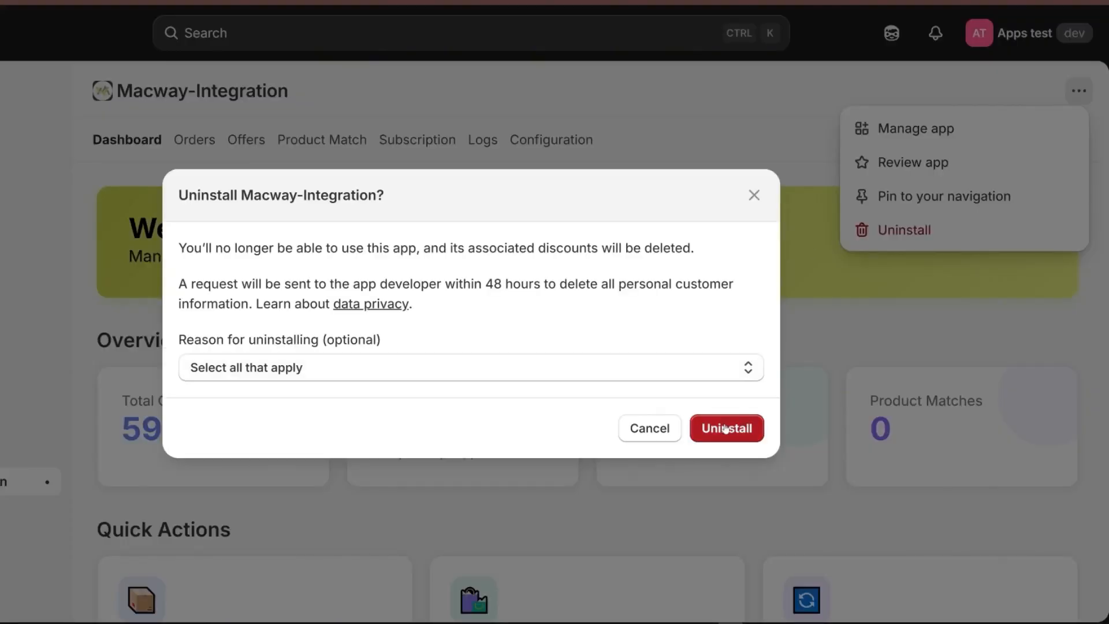
click(726, 429)
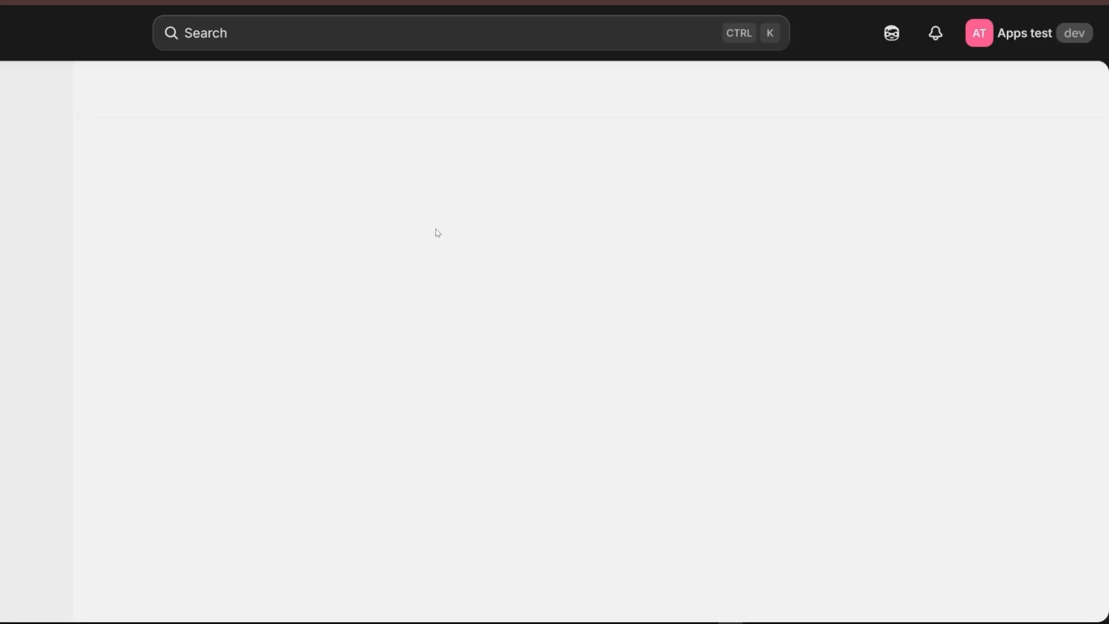